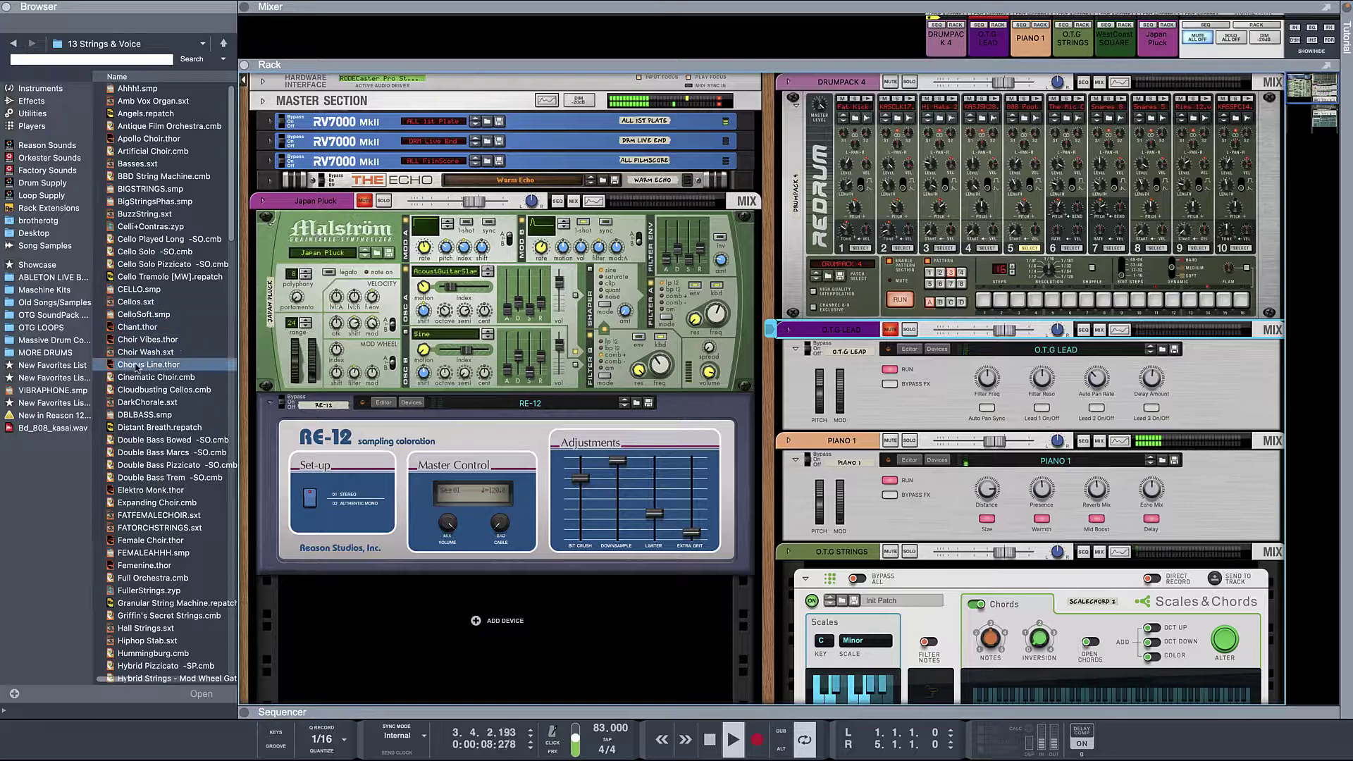
Open the OTG SoundPack copy folder, unmute Japan Pluck and lower its level to -3.25 dB.
click(48, 315)
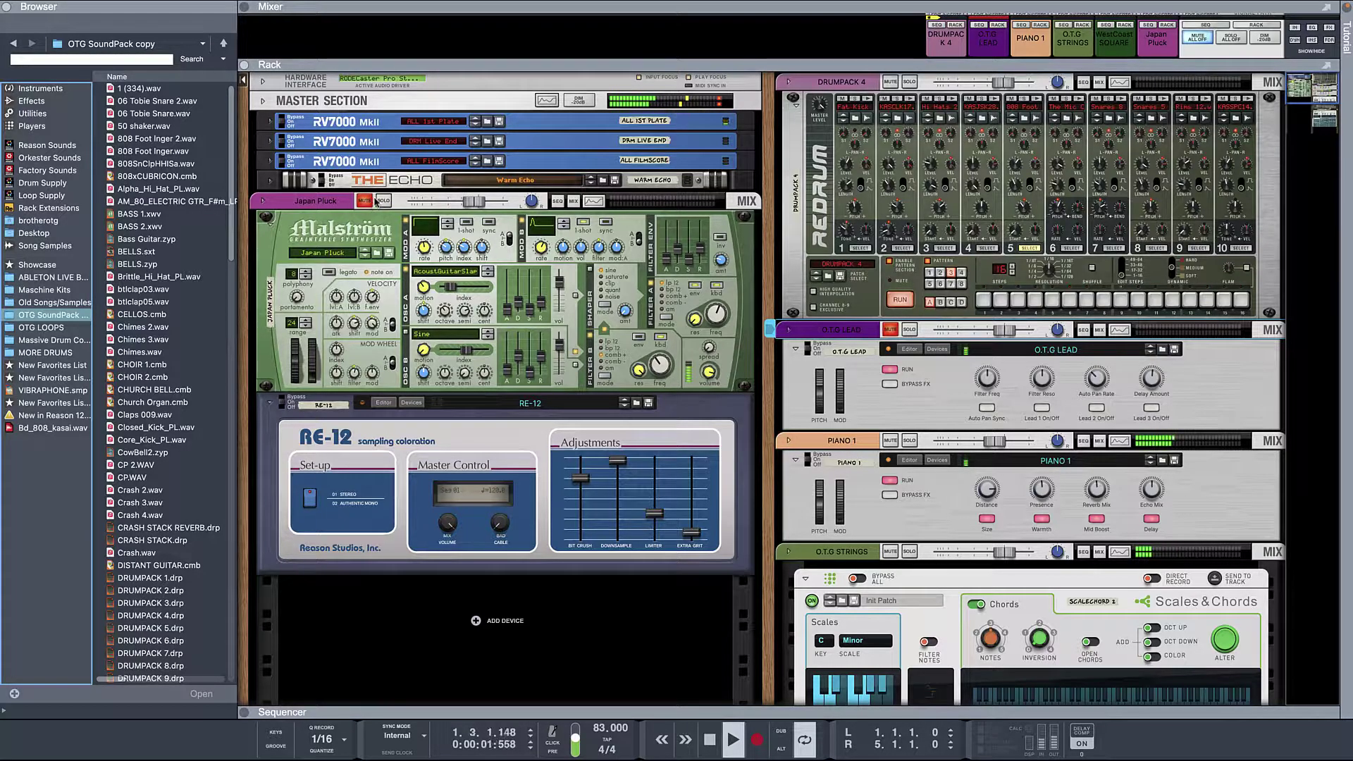
click(366, 201)
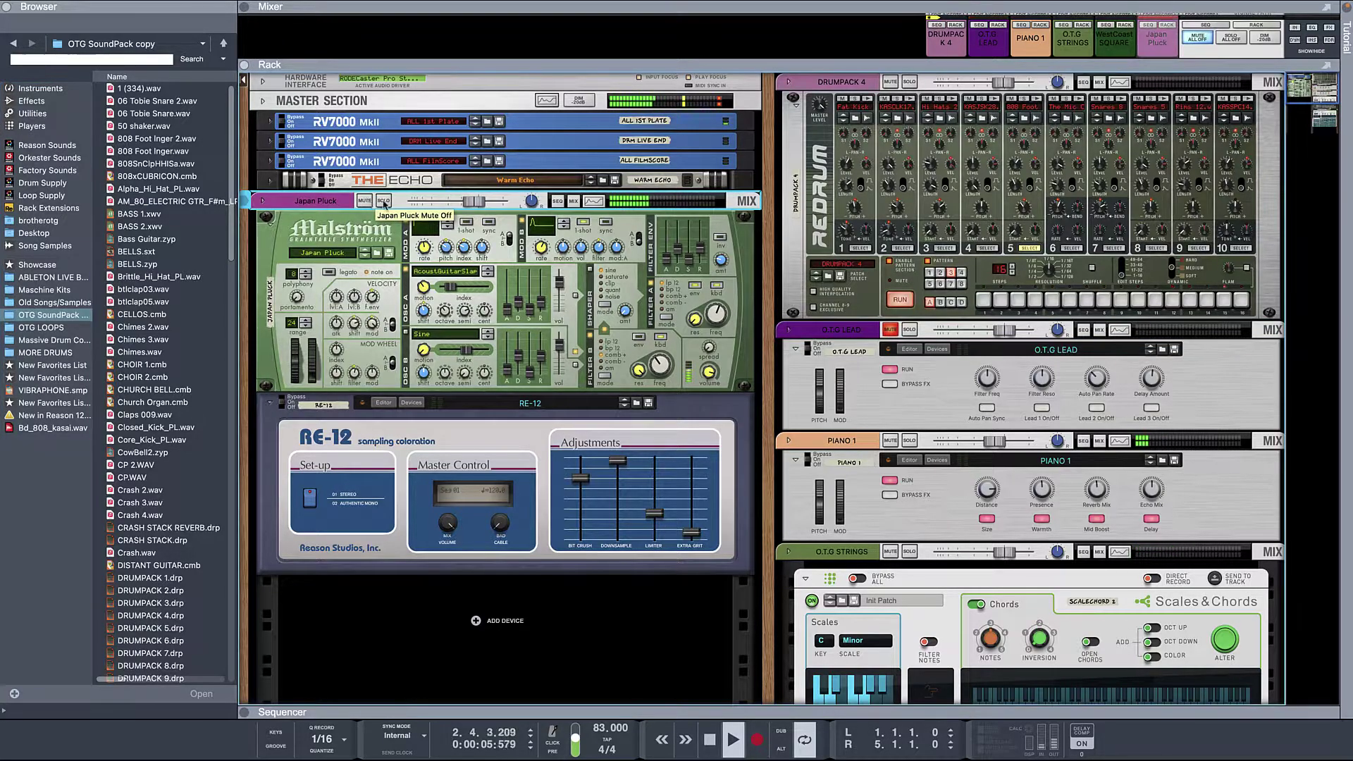
drag(476, 201, 471, 207)
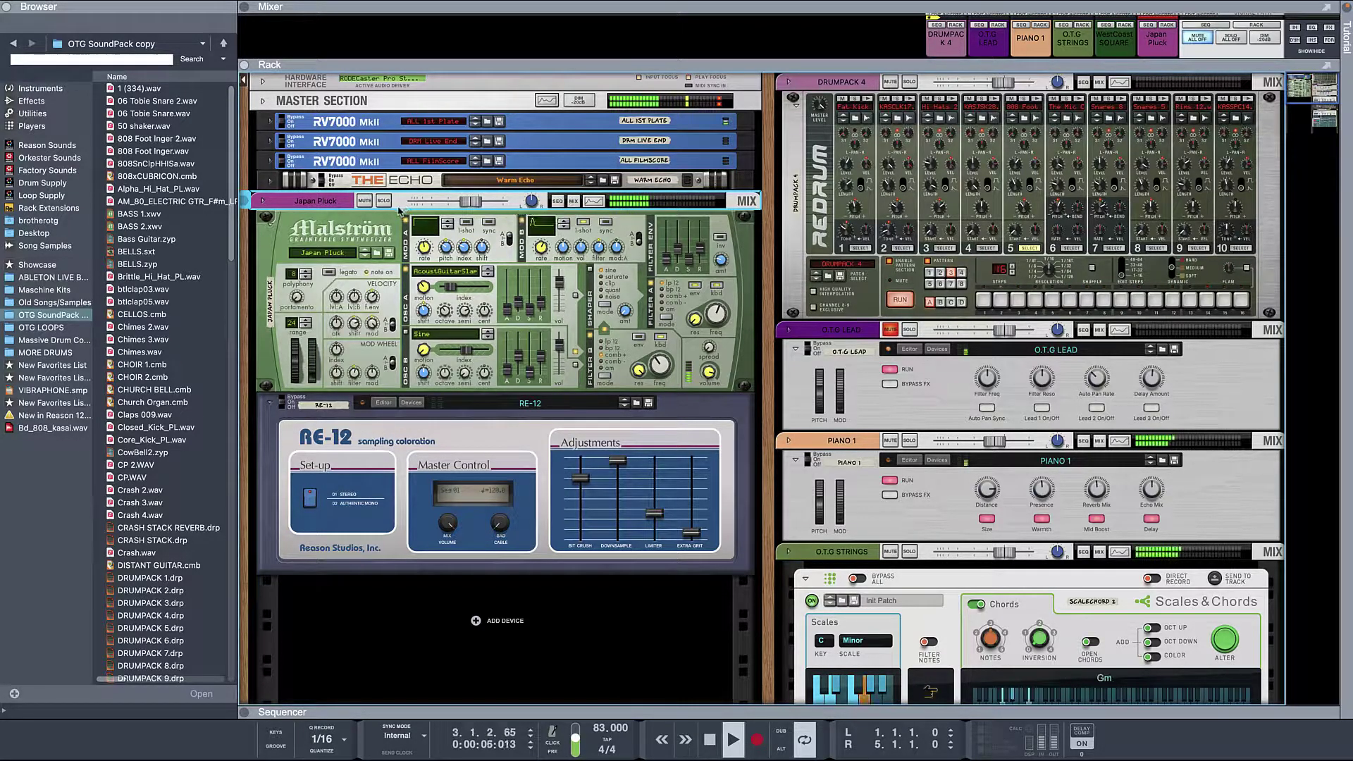
Unmute O.T.G LEAD, then preview DRUMPACK 12, ELECTRIC PIANO 1-3 and Fat Kick 2.
click(889, 330)
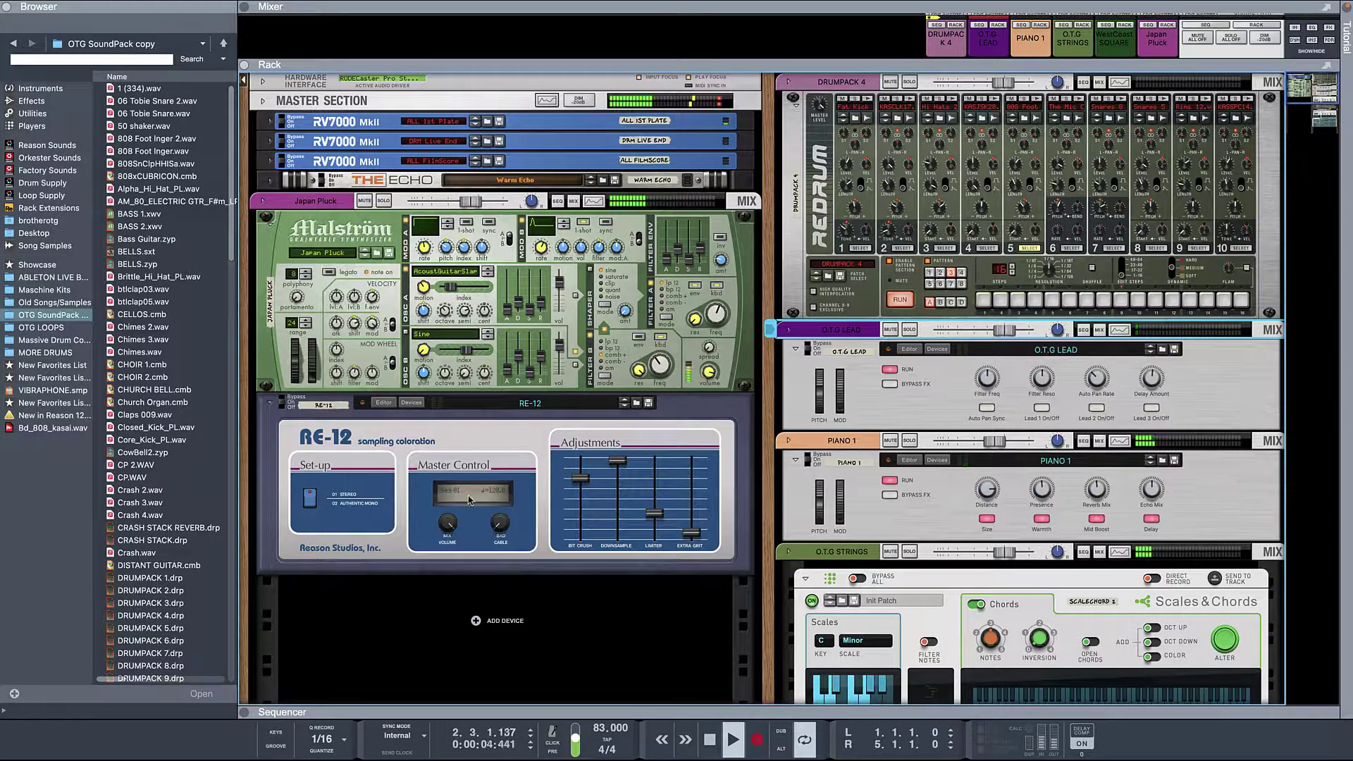
scroll(170, 529, down, 6)
click(212, 513)
click(159, 477)
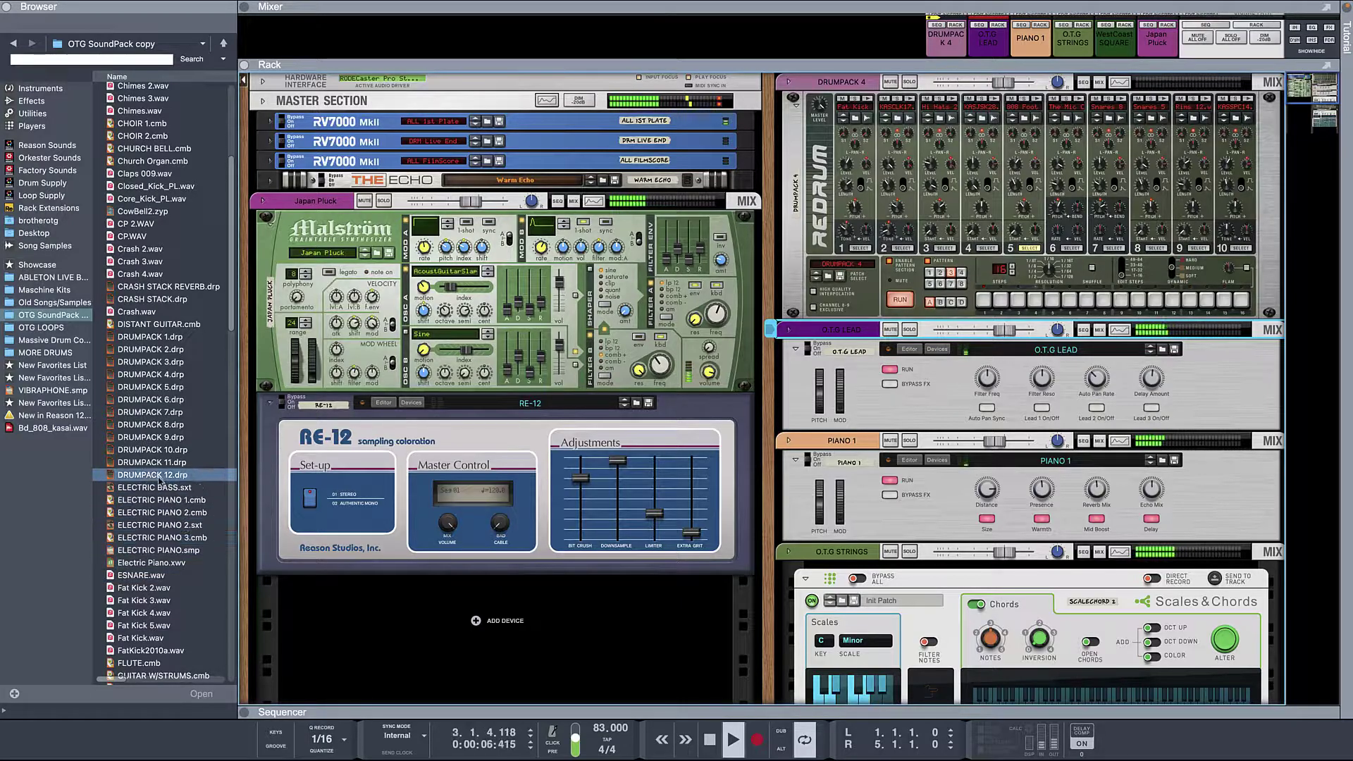
click(175, 500)
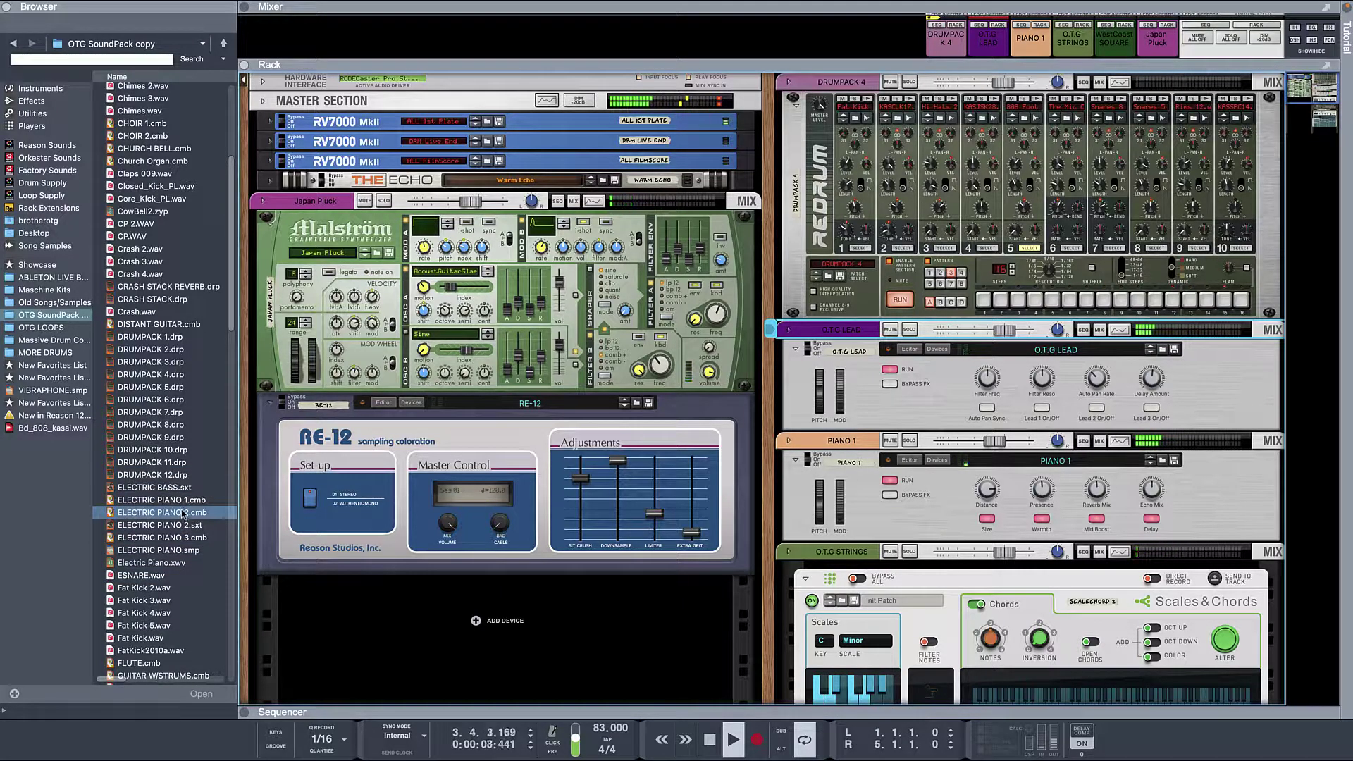
click(182, 501)
click(179, 513)
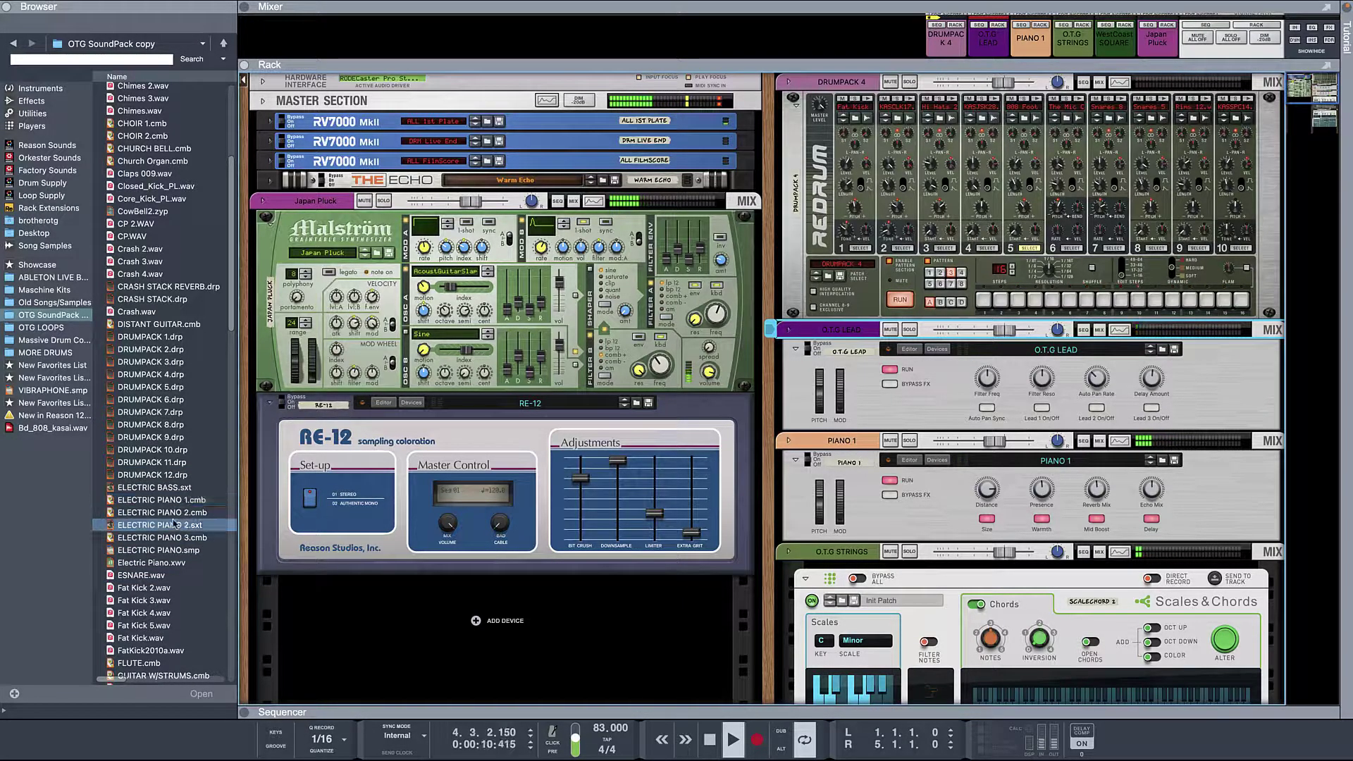
click(175, 538)
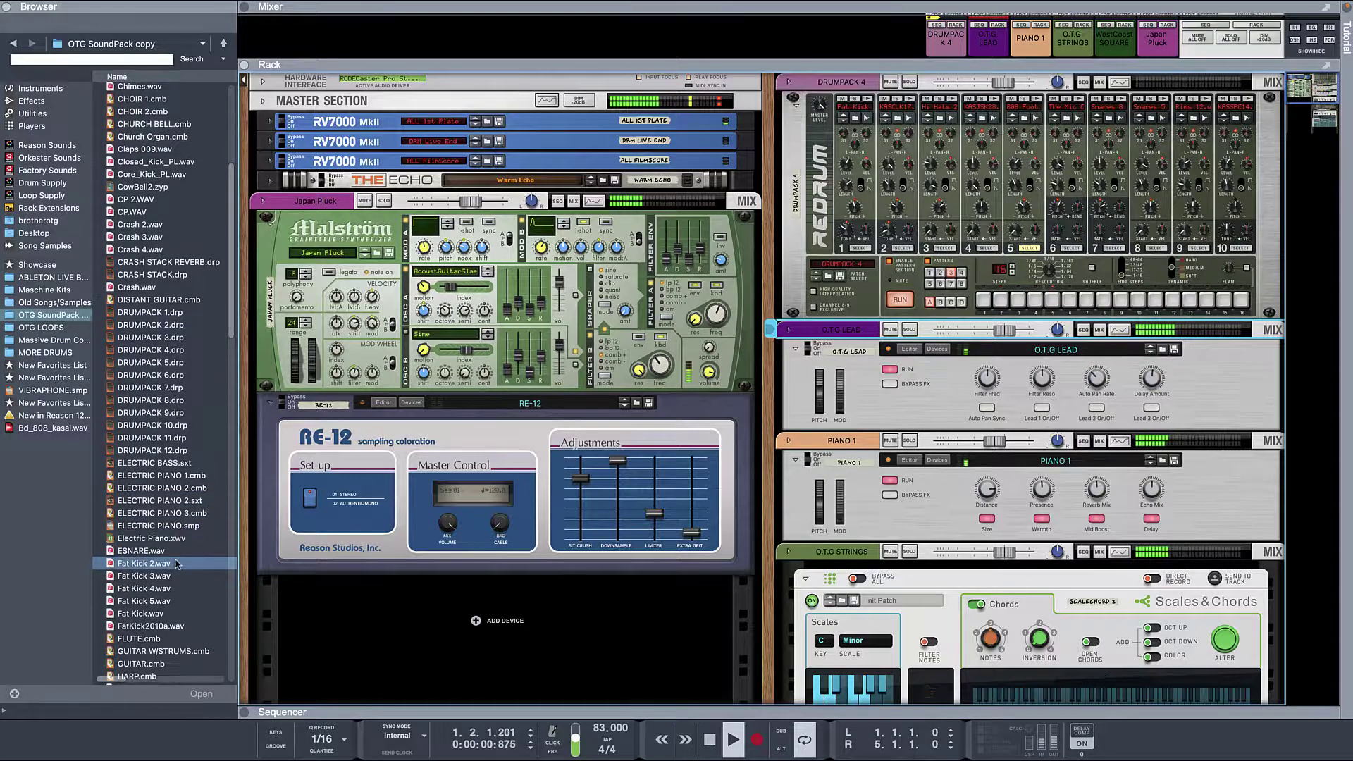
scroll(176, 565, down, 1)
click(176, 565)
scroll(176, 565, down, 2)
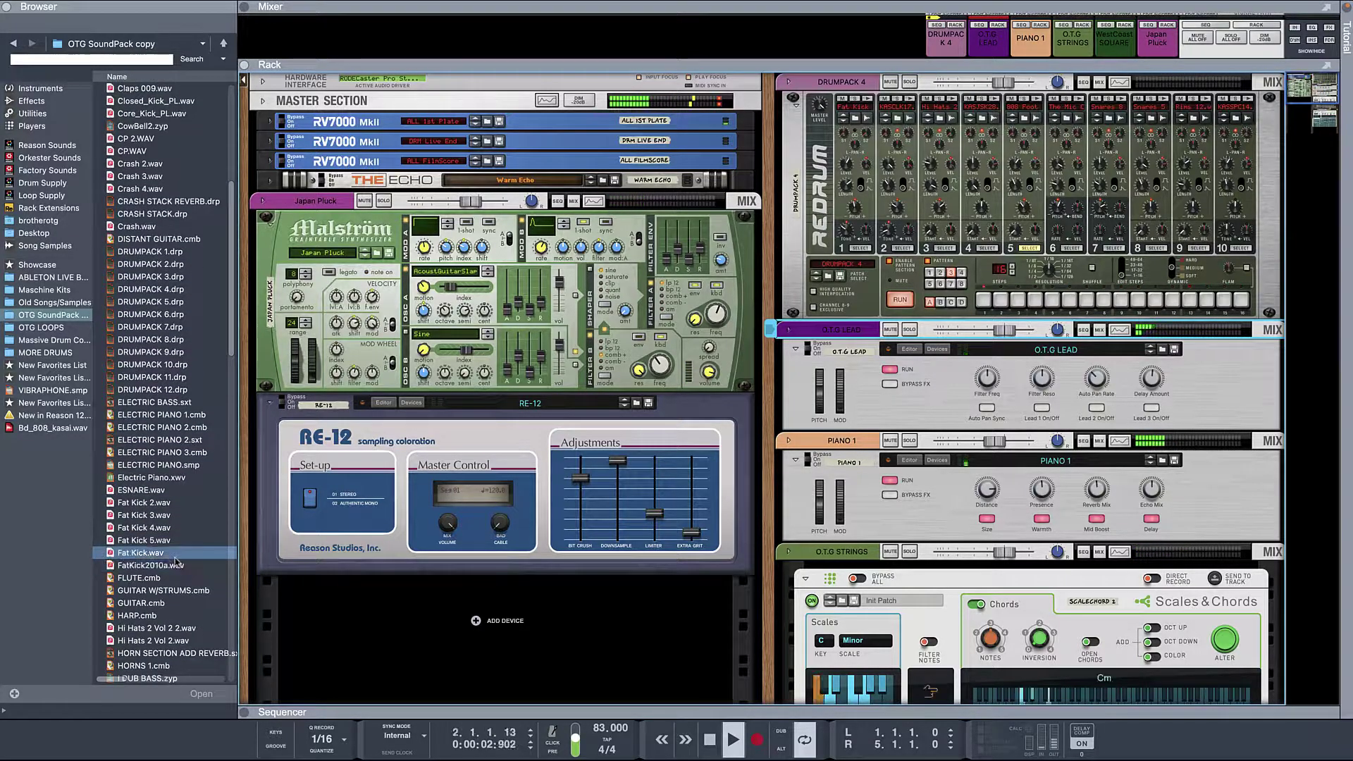
Preview FLUTE, LexLugerFX, the LEAD patches up to LEAD 5, and RHODES.
click(171, 578)
click(175, 590)
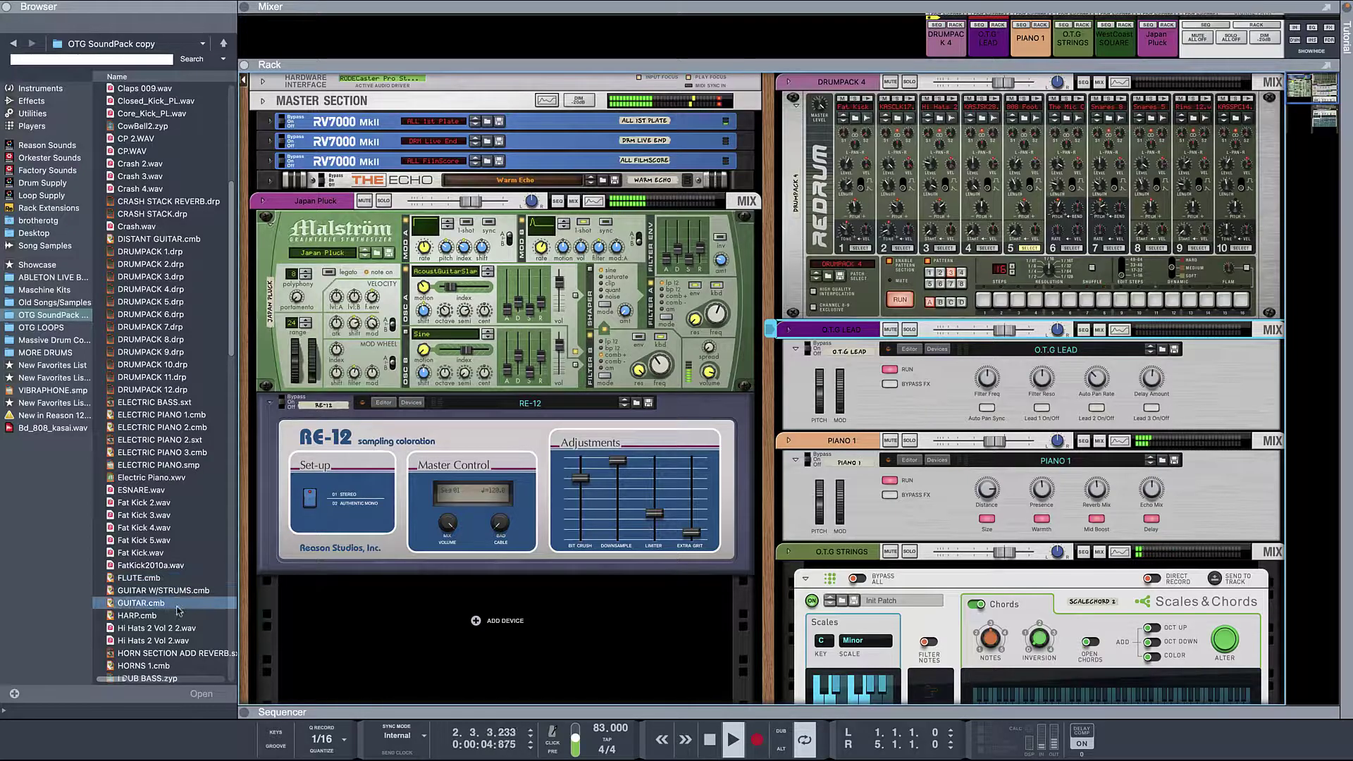
scroll(178, 605, down, 5)
click(178, 610)
scroll(182, 618, down, 5)
click(158, 545)
click(159, 457)
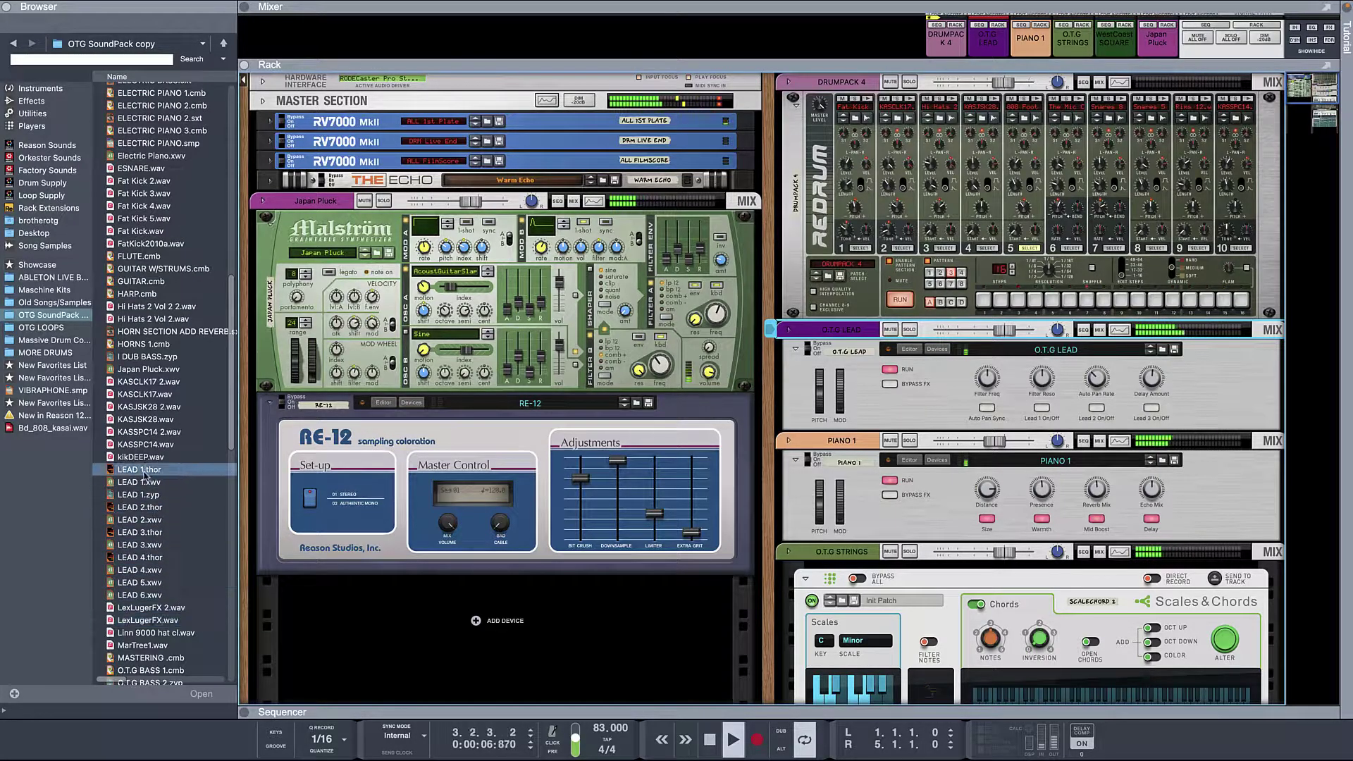
click(158, 482)
click(159, 570)
click(156, 582)
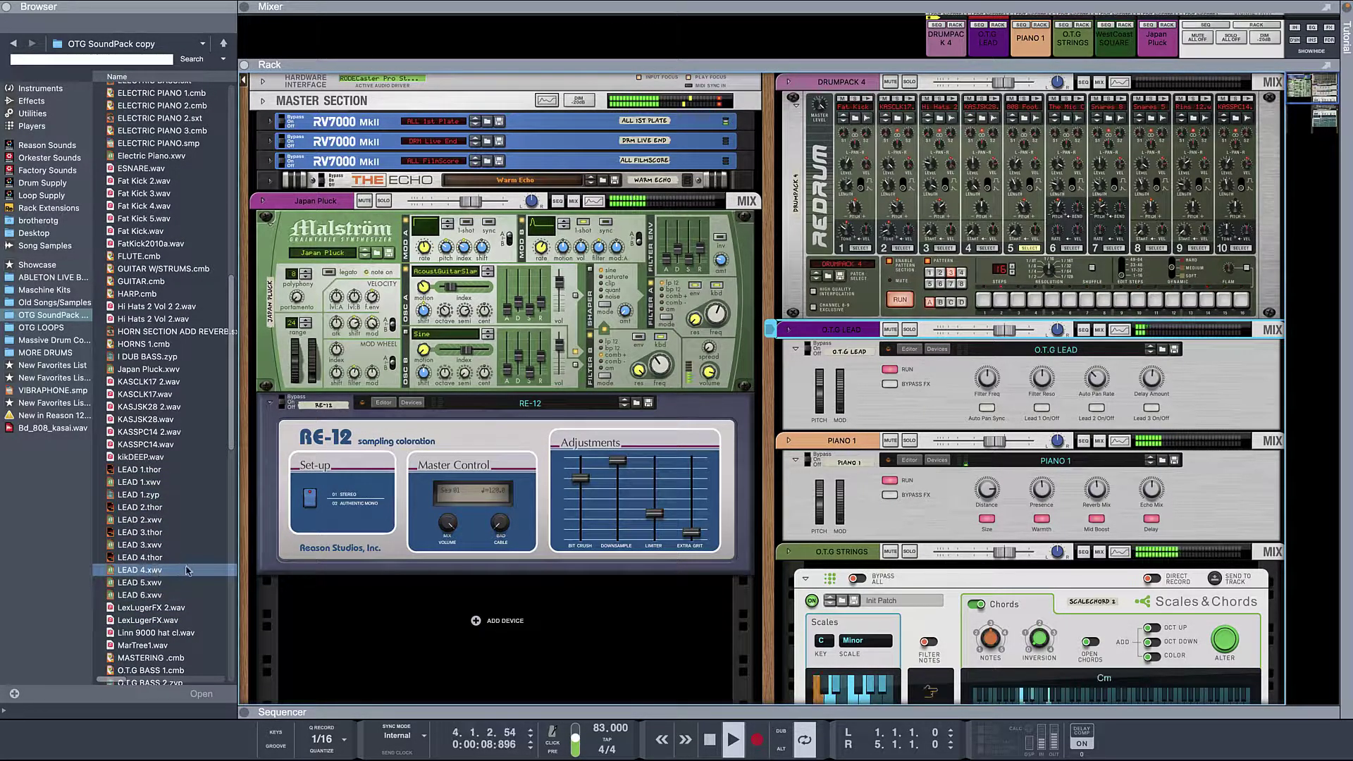
scroll(170, 587, down, 5)
scroll(180, 577, down, 5)
click(186, 571)
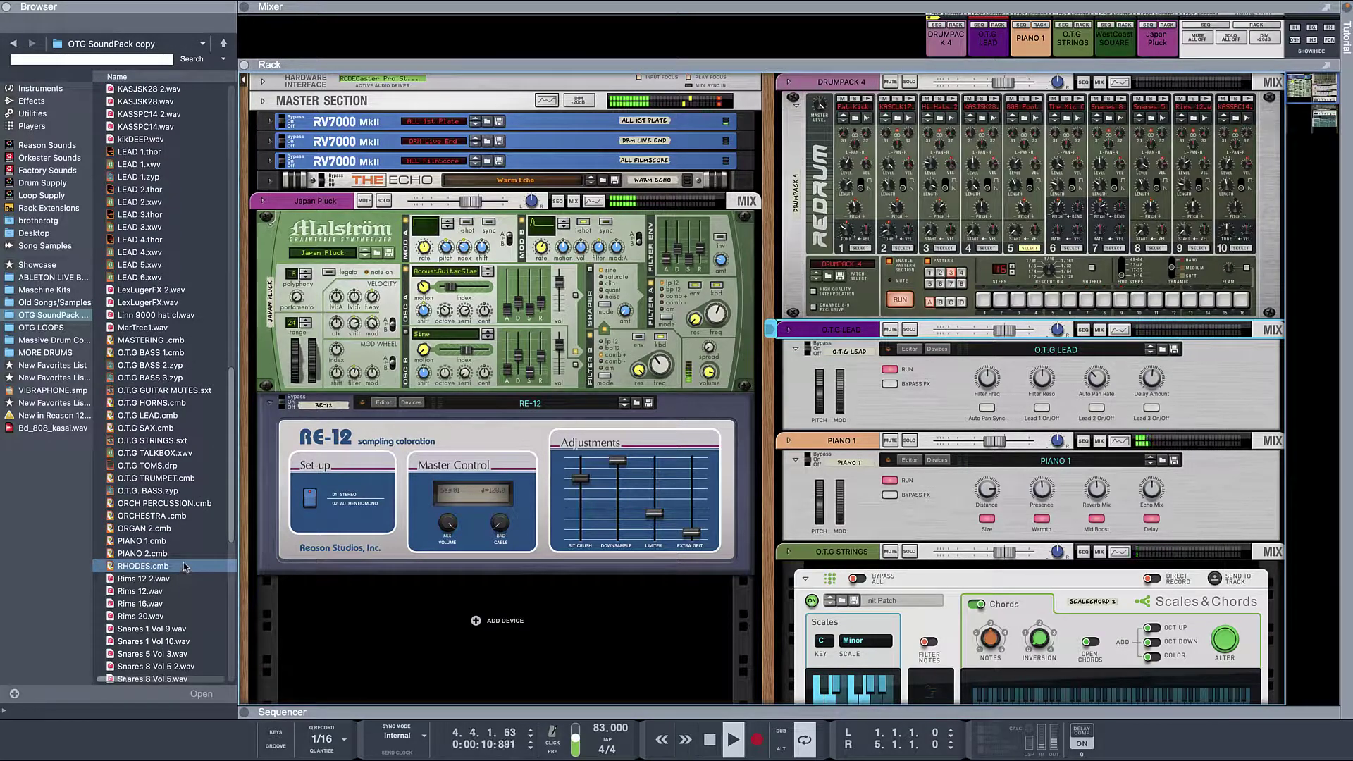
Step through the O.T.G patches, previewing O.T.G LEAD and the MASTERING combinator.
click(159, 540)
click(159, 440)
click(158, 402)
click(158, 389)
click(161, 415)
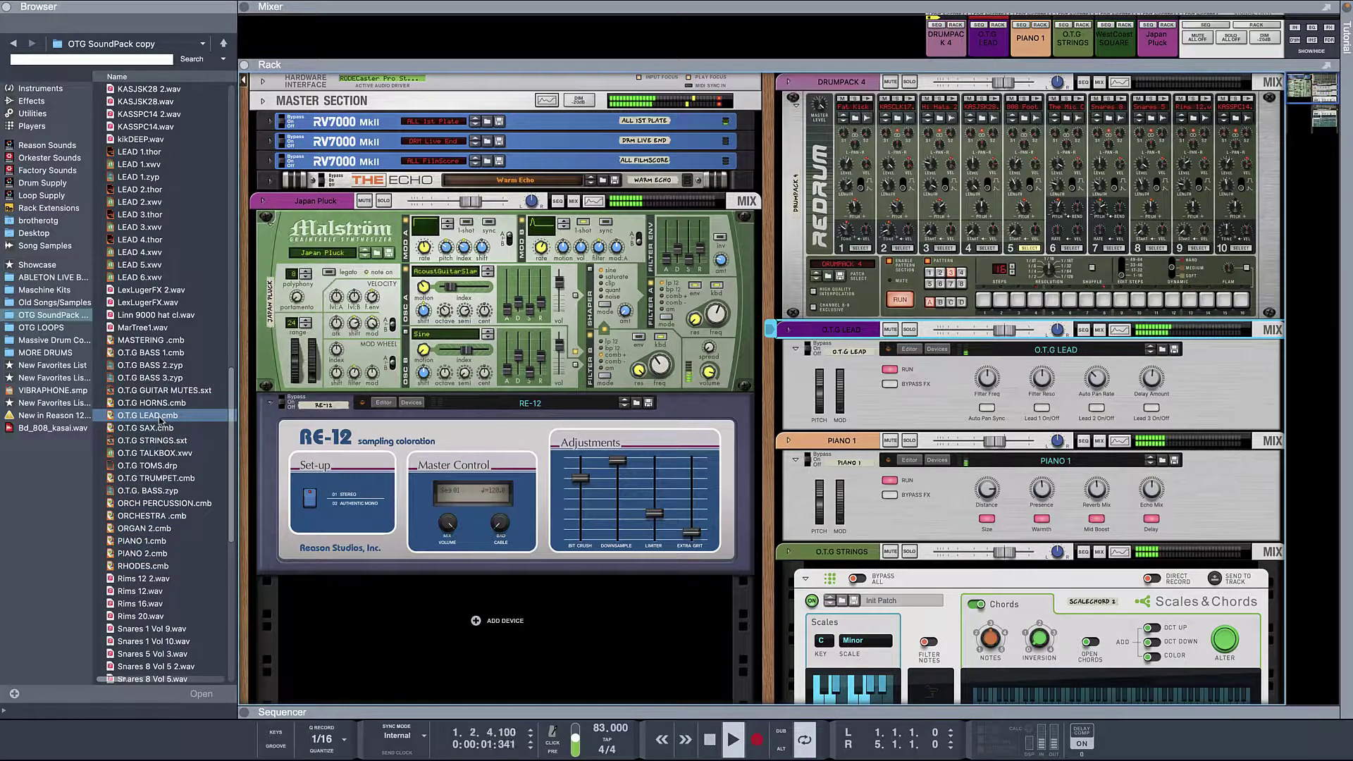
click(163, 364)
click(169, 339)
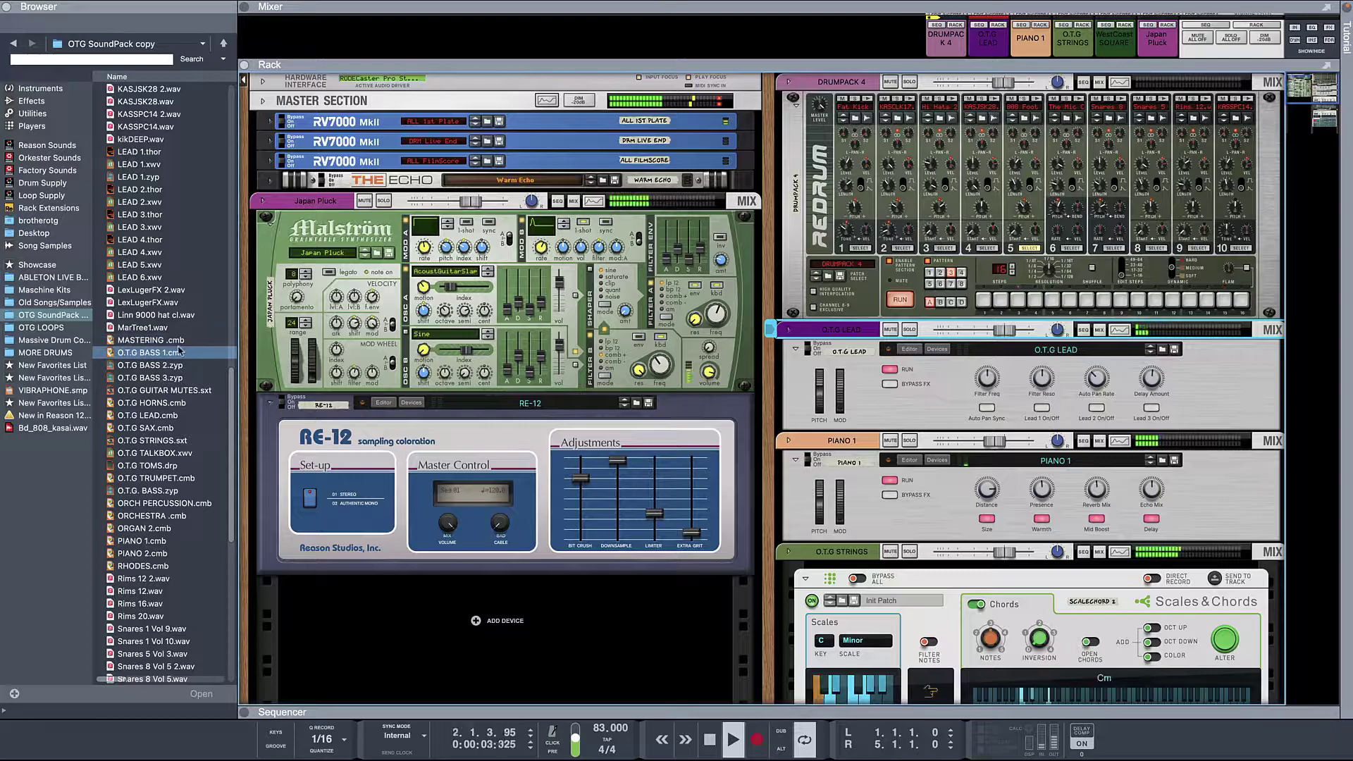
click(174, 365)
click(186, 340)
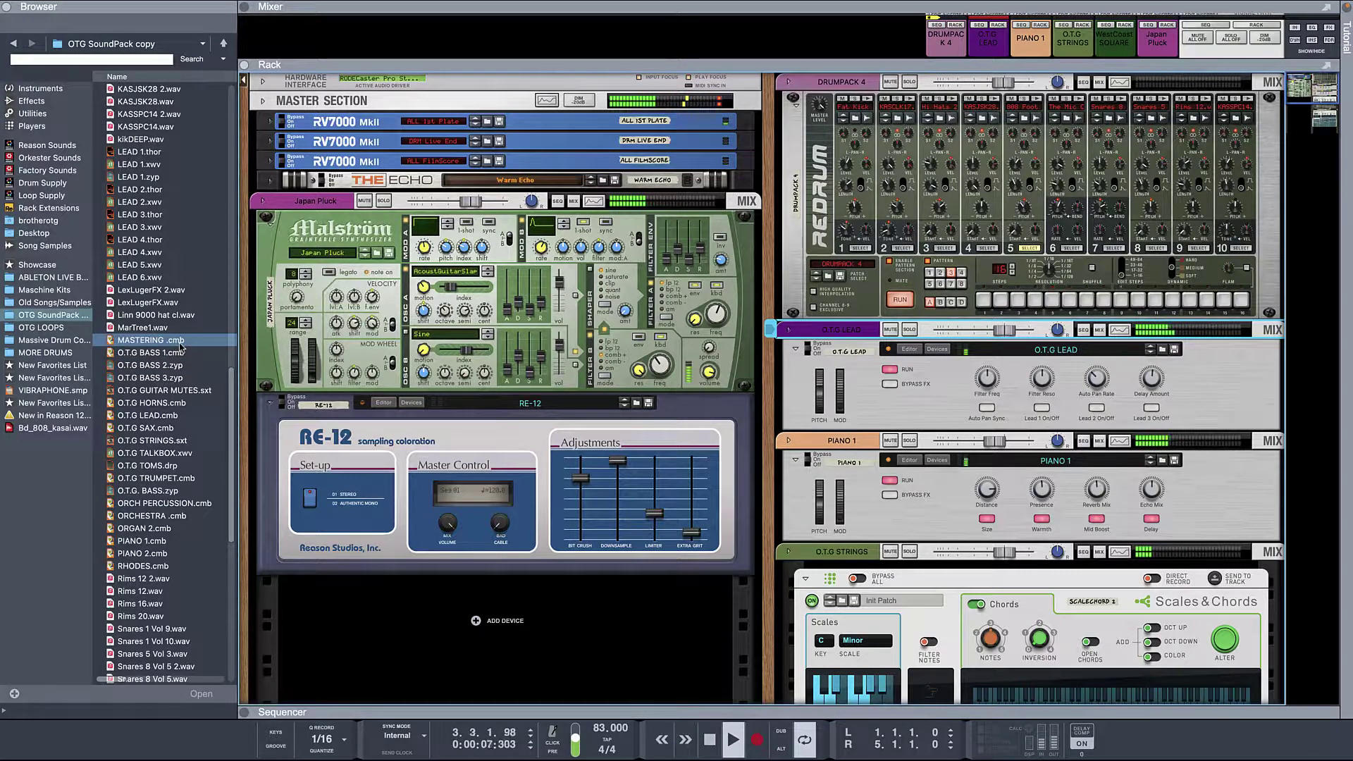
Preview O.T.G BASS 3, PIANO 1, T's808e-Tight2BD 2 and ELECTRIC PIANO 2.
click(165, 503)
click(163, 415)
click(160, 378)
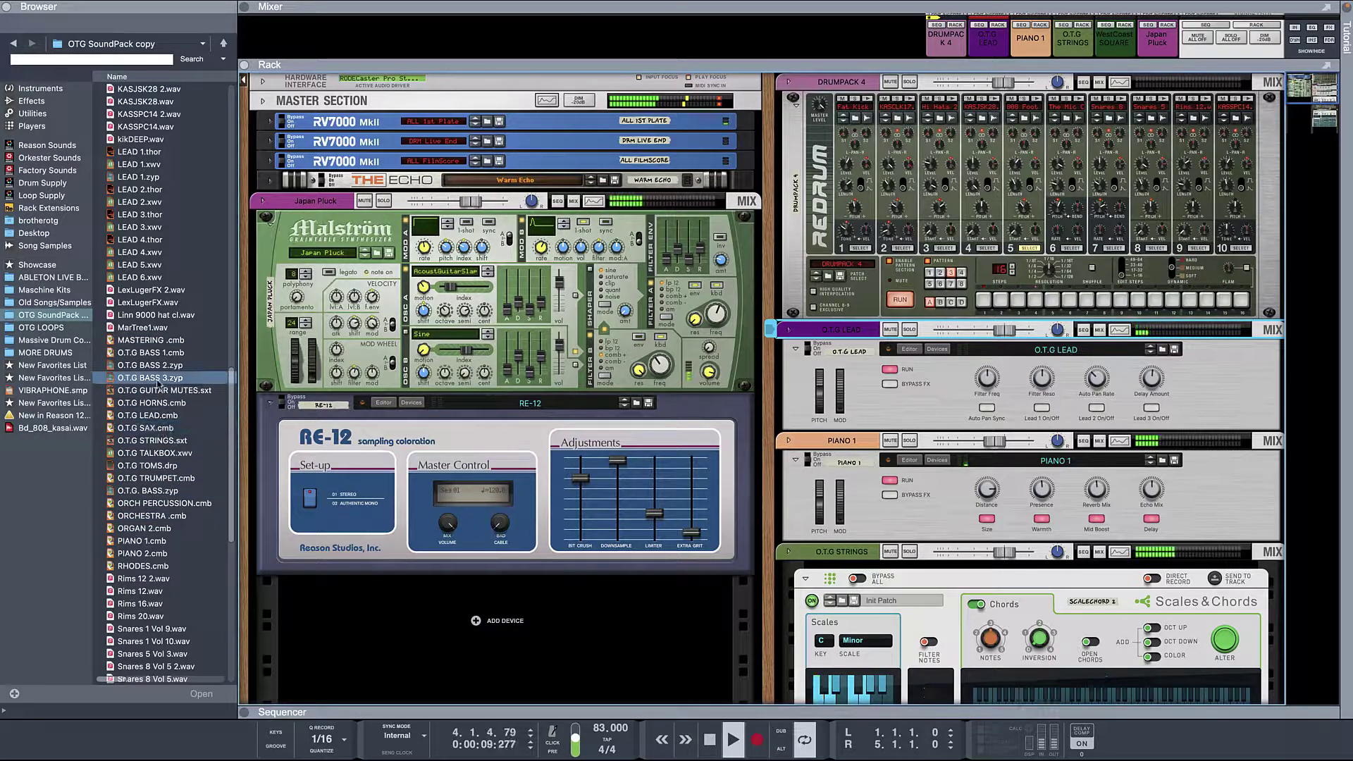
click(161, 402)
click(163, 427)
click(168, 491)
click(172, 522)
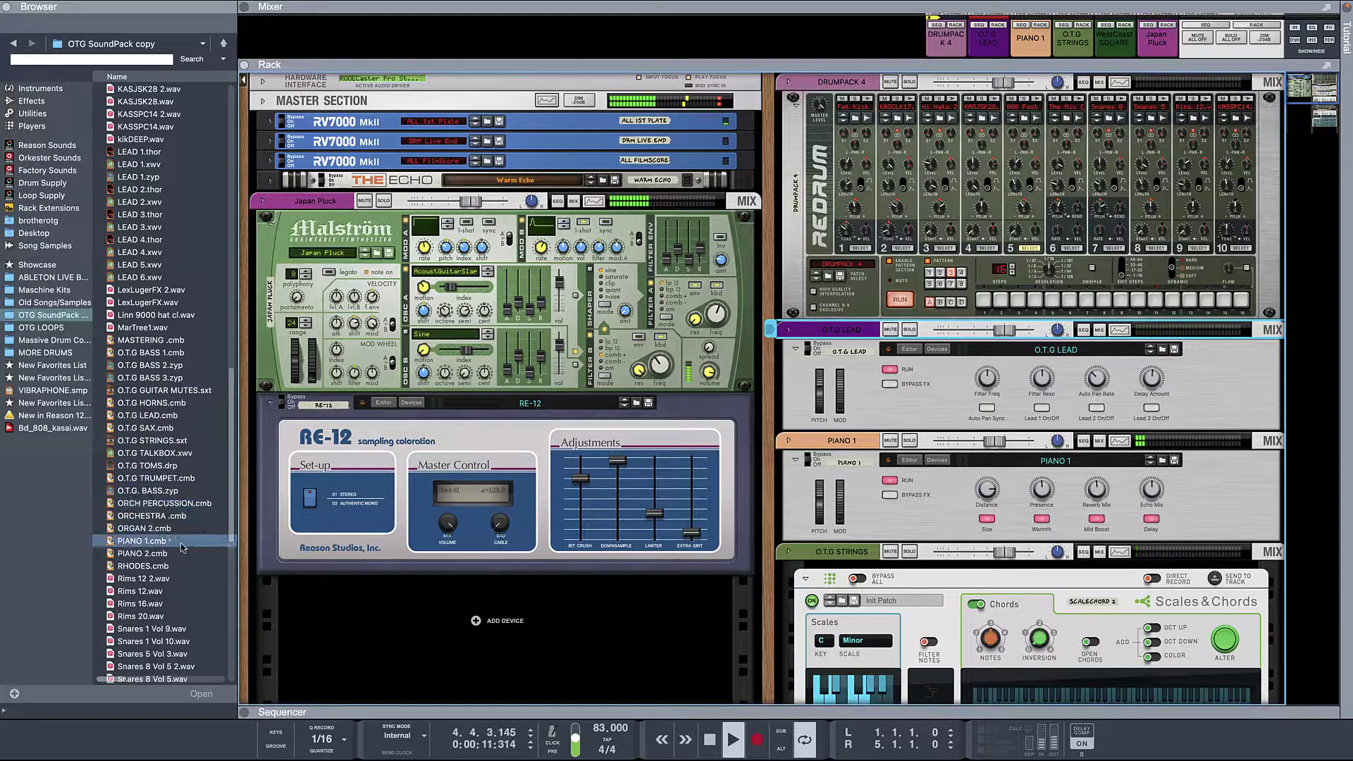
scroll(182, 546, down, 10)
click(188, 543)
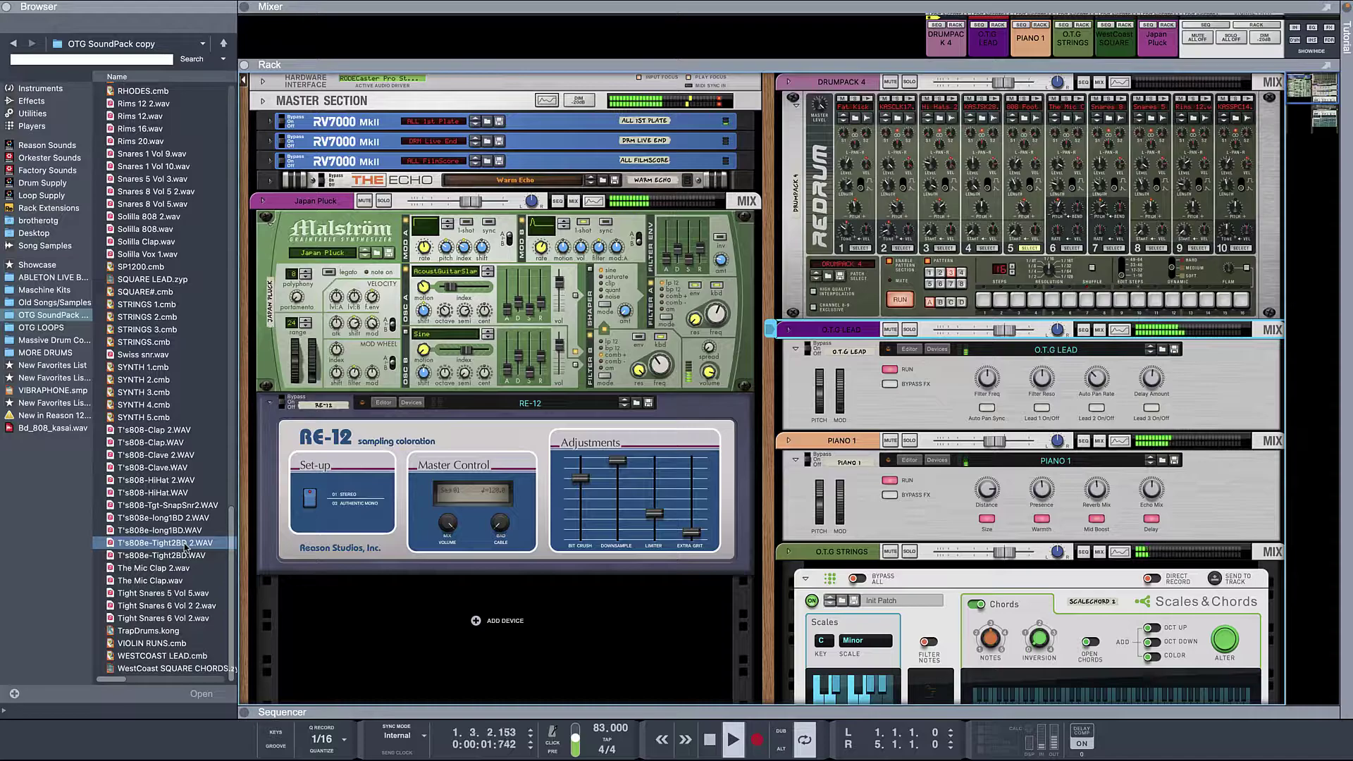
scroll(193, 560, up, 10)
click(198, 571)
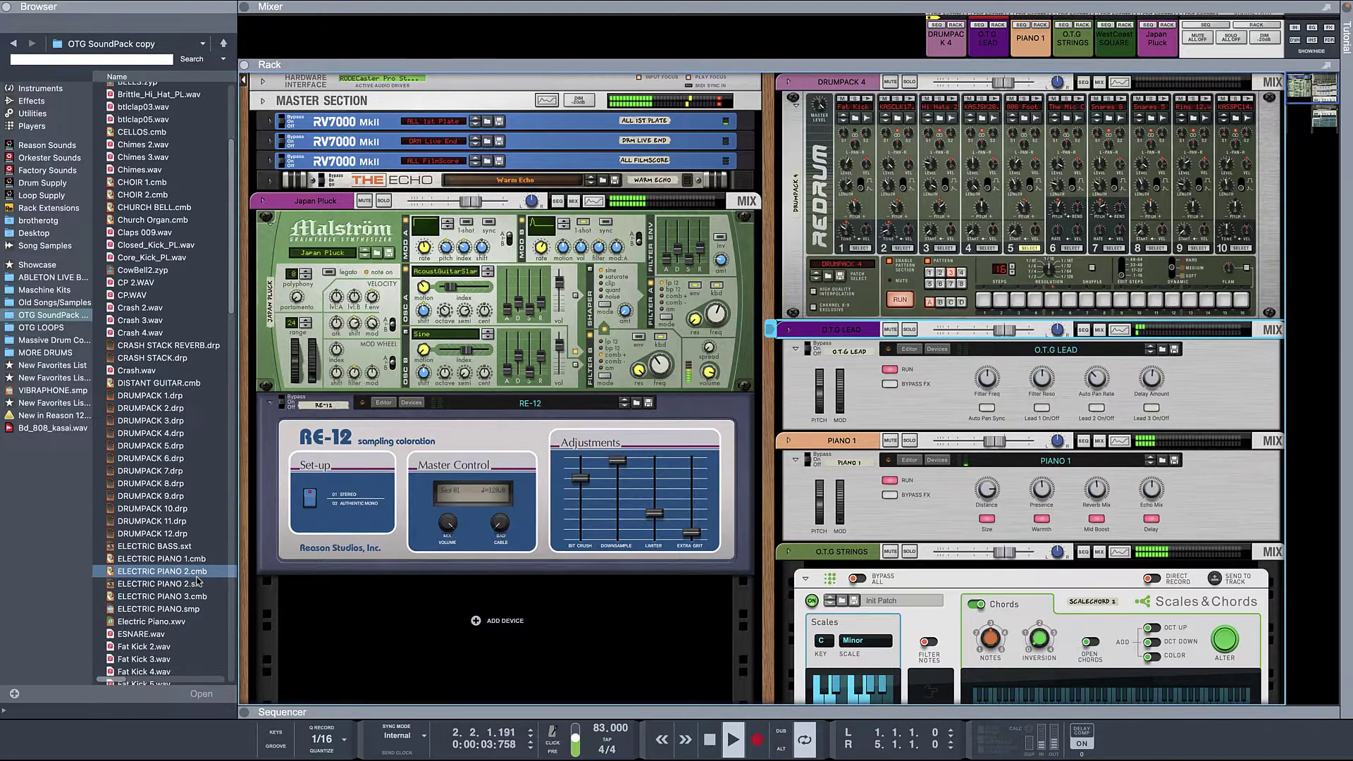
scroll(197, 581, up, 5)
Preview BELLS, CRASH STACK REVERB, the DRUMPACK files and ELECTRIC PIANO 2.
click(180, 526)
click(175, 289)
click(174, 153)
click(171, 252)
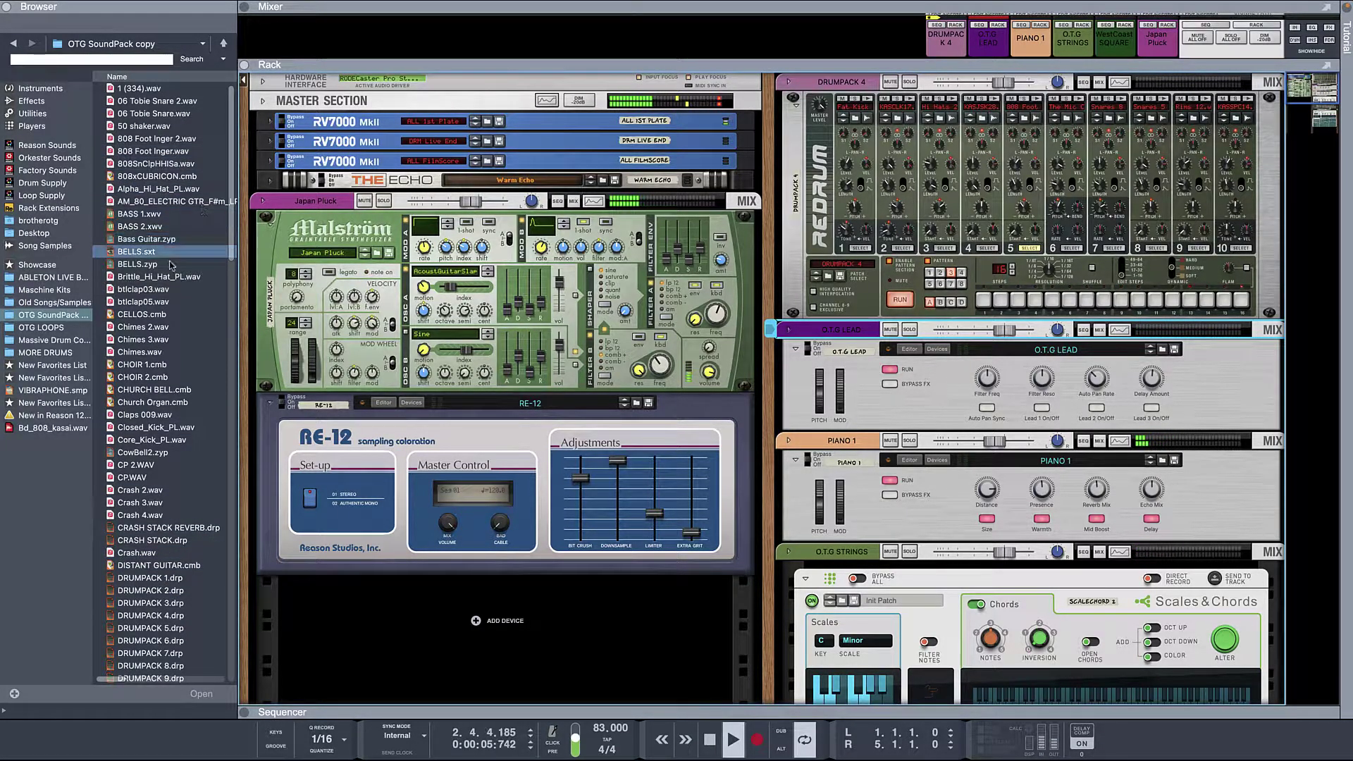
click(159, 389)
click(154, 465)
click(148, 506)
scroll(146, 510, down, 3)
click(144, 447)
click(142, 421)
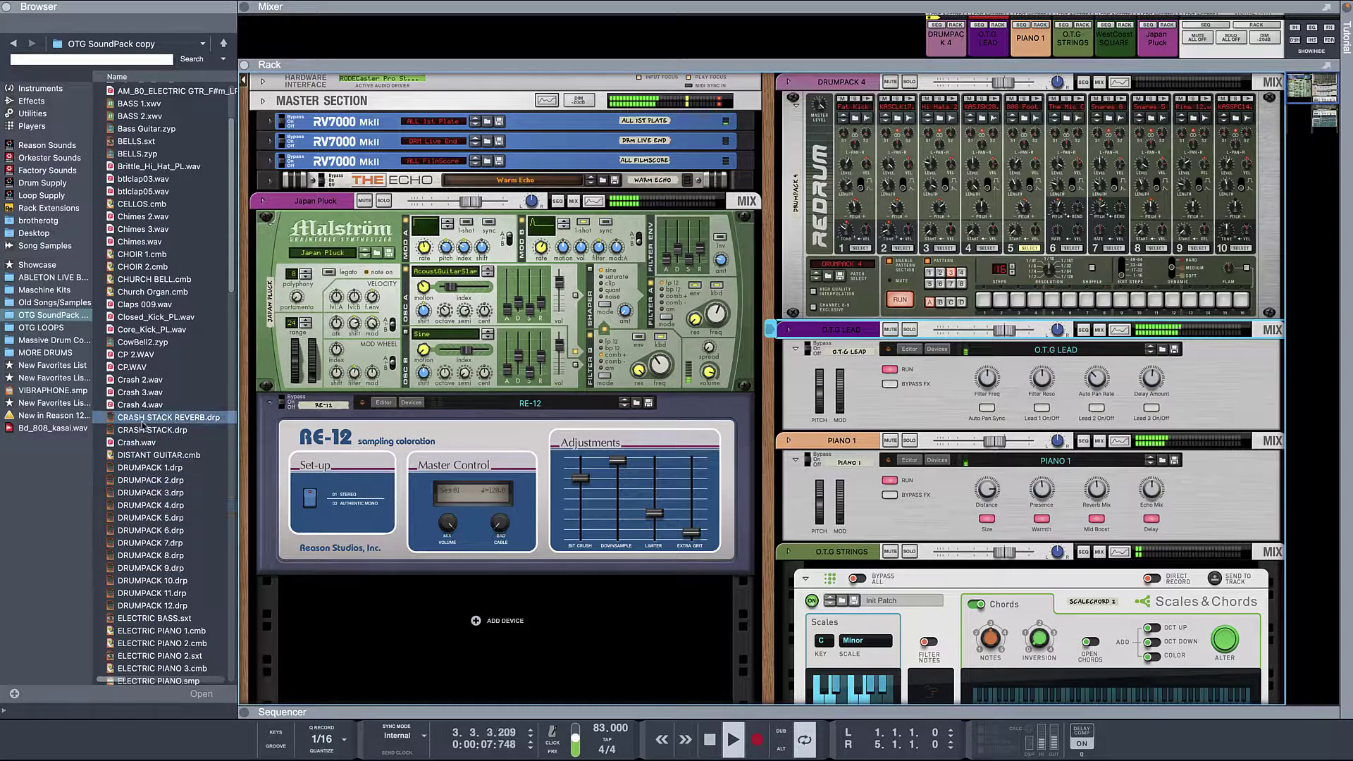
click(148, 516)
click(148, 555)
click(151, 530)
scroll(154, 528, down, 3)
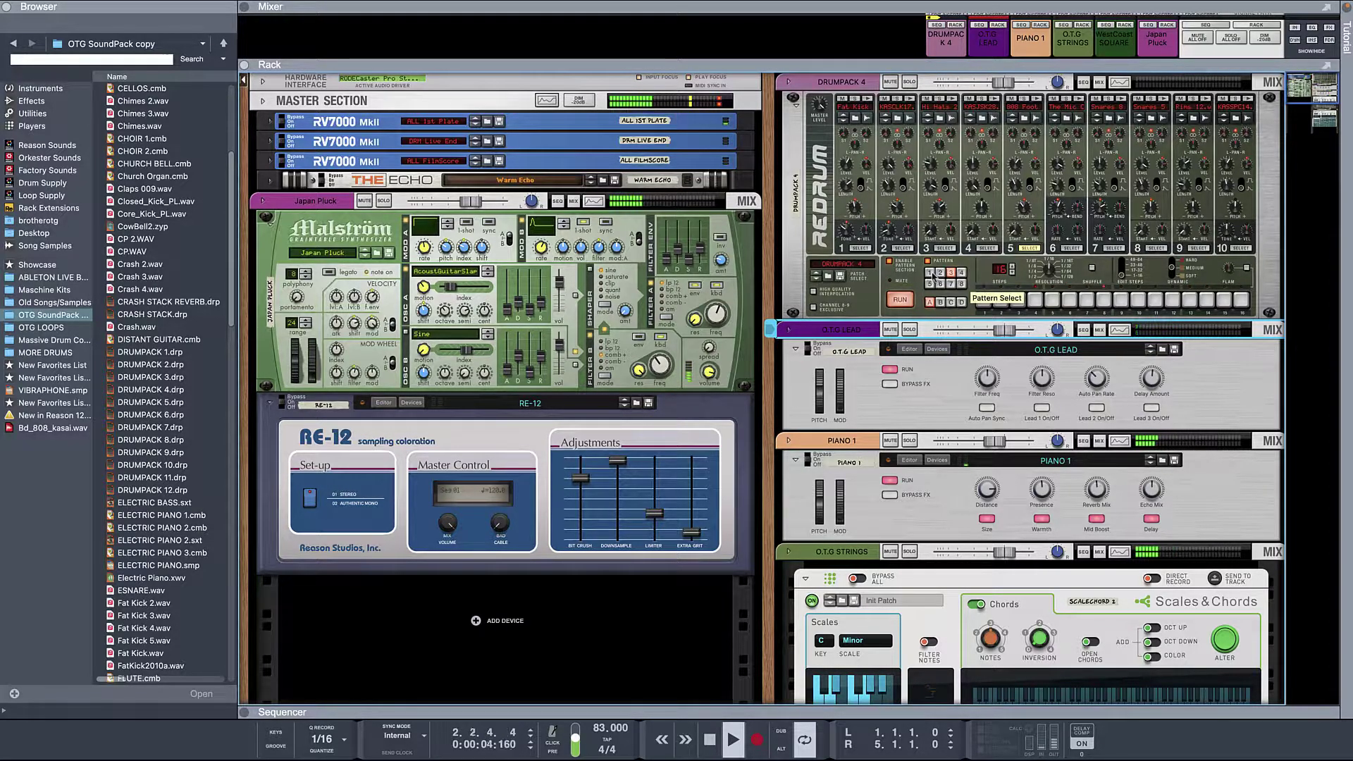
Select DRUMPACK 4, mute Japan Pluck, then audition O.T.G BASS 2, BASS 3 and GUITAR MUTES.
click(935, 275)
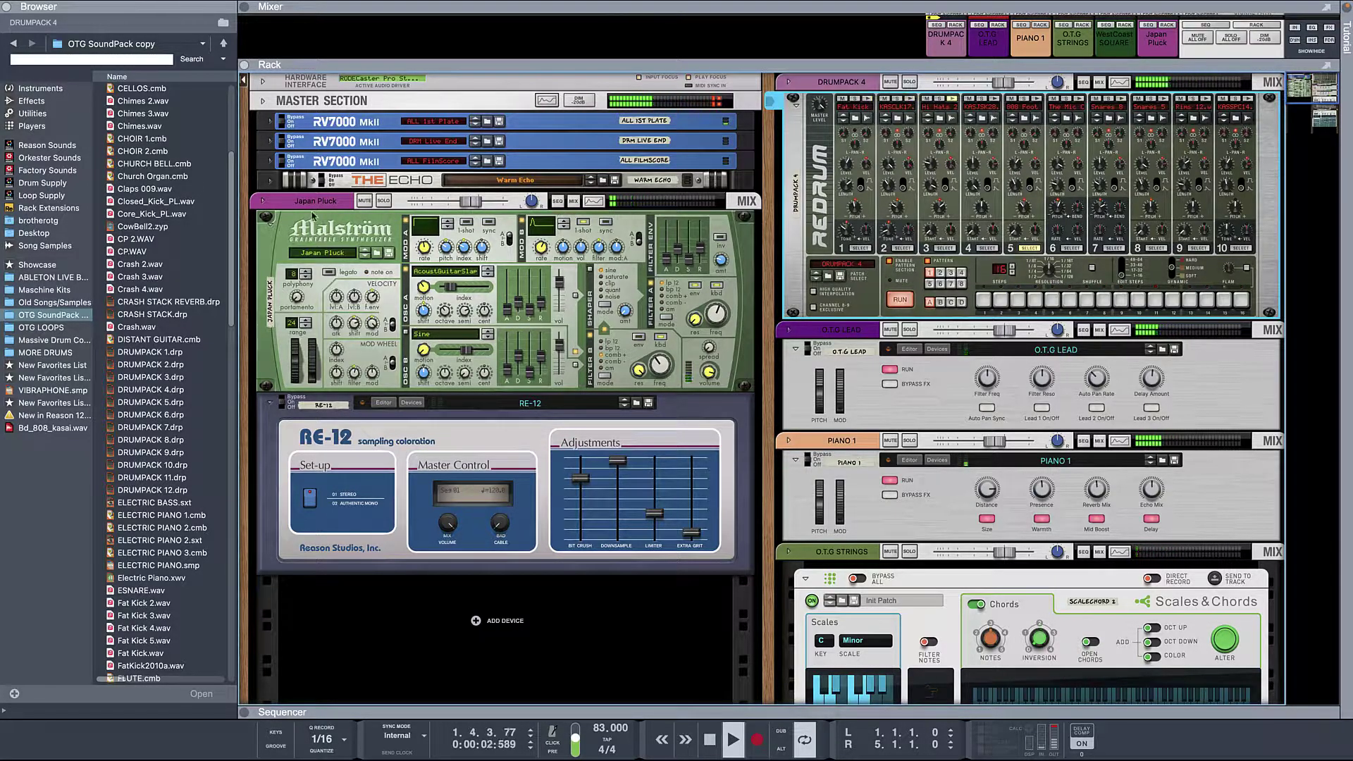
click(361, 203)
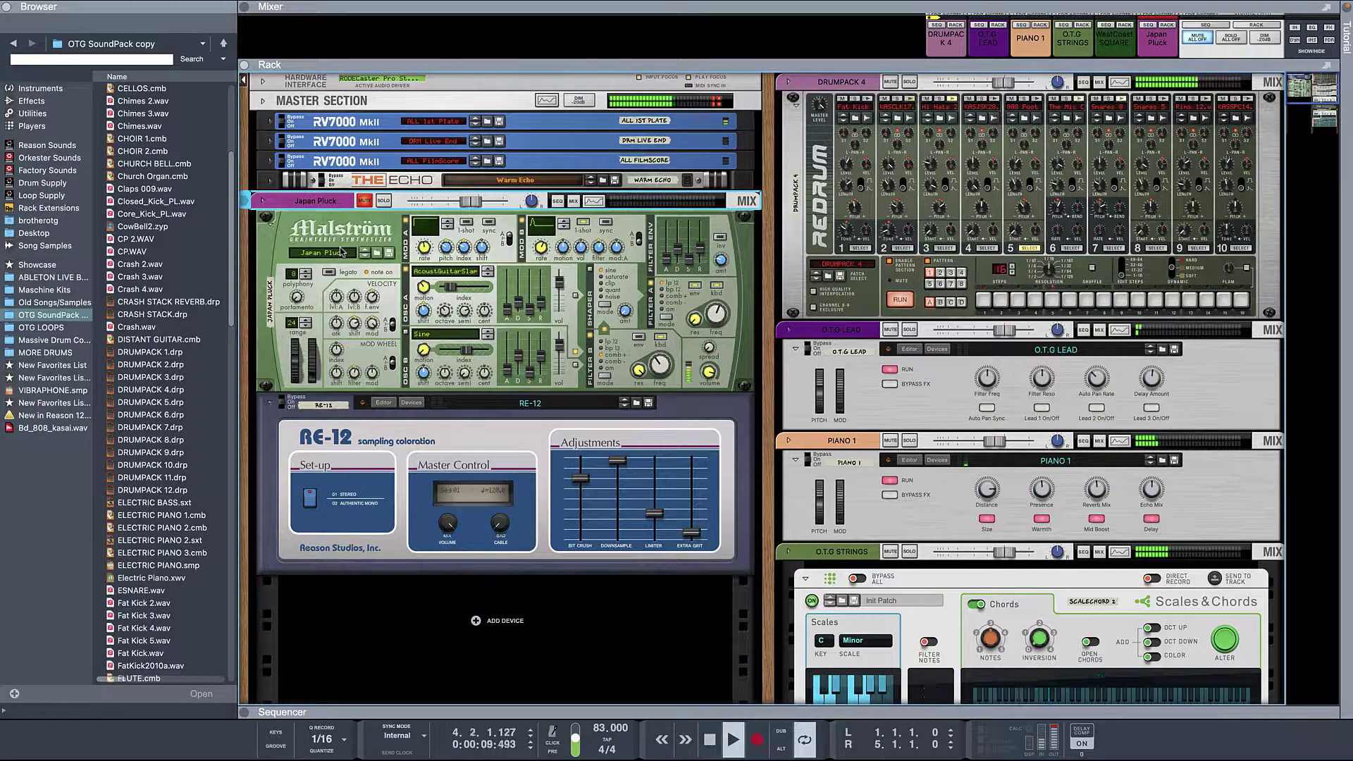
scroll(207, 186, up, 6)
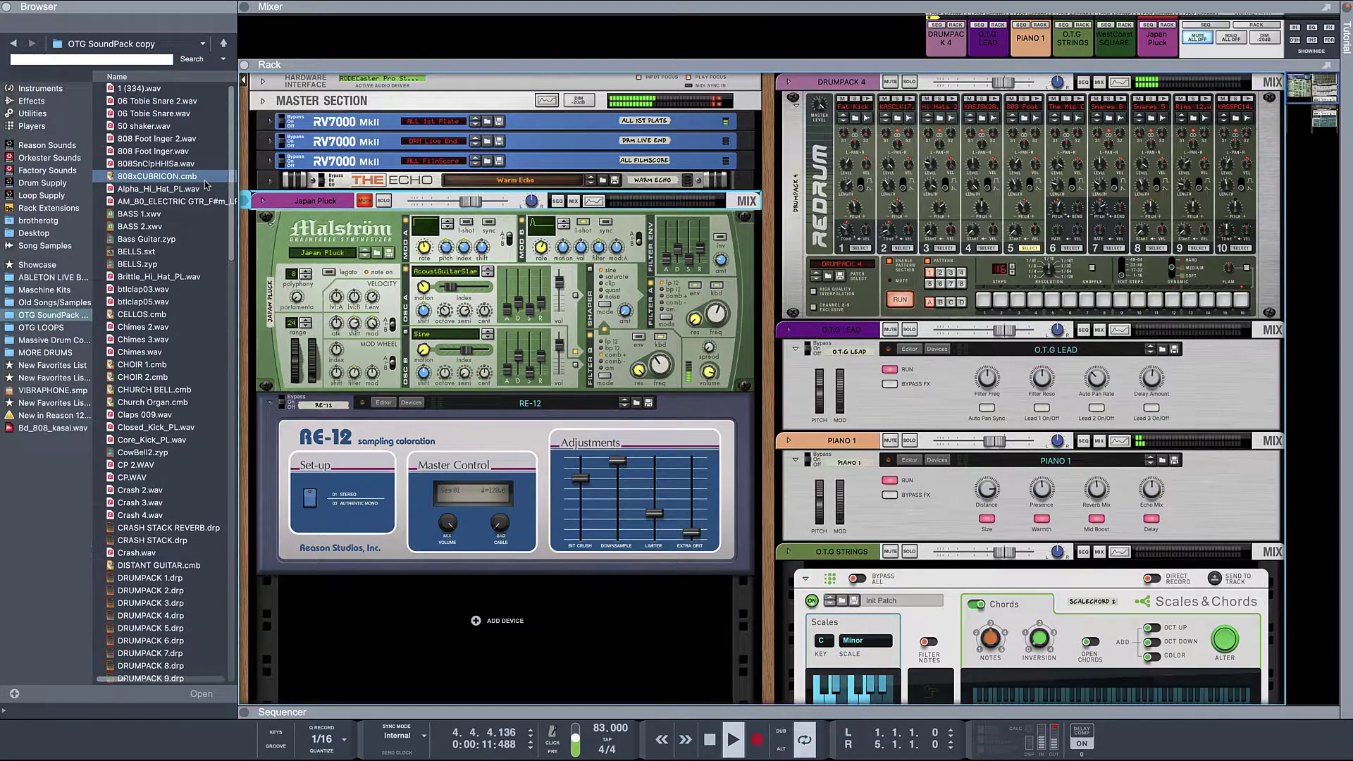
scroll(206, 185, down, 8)
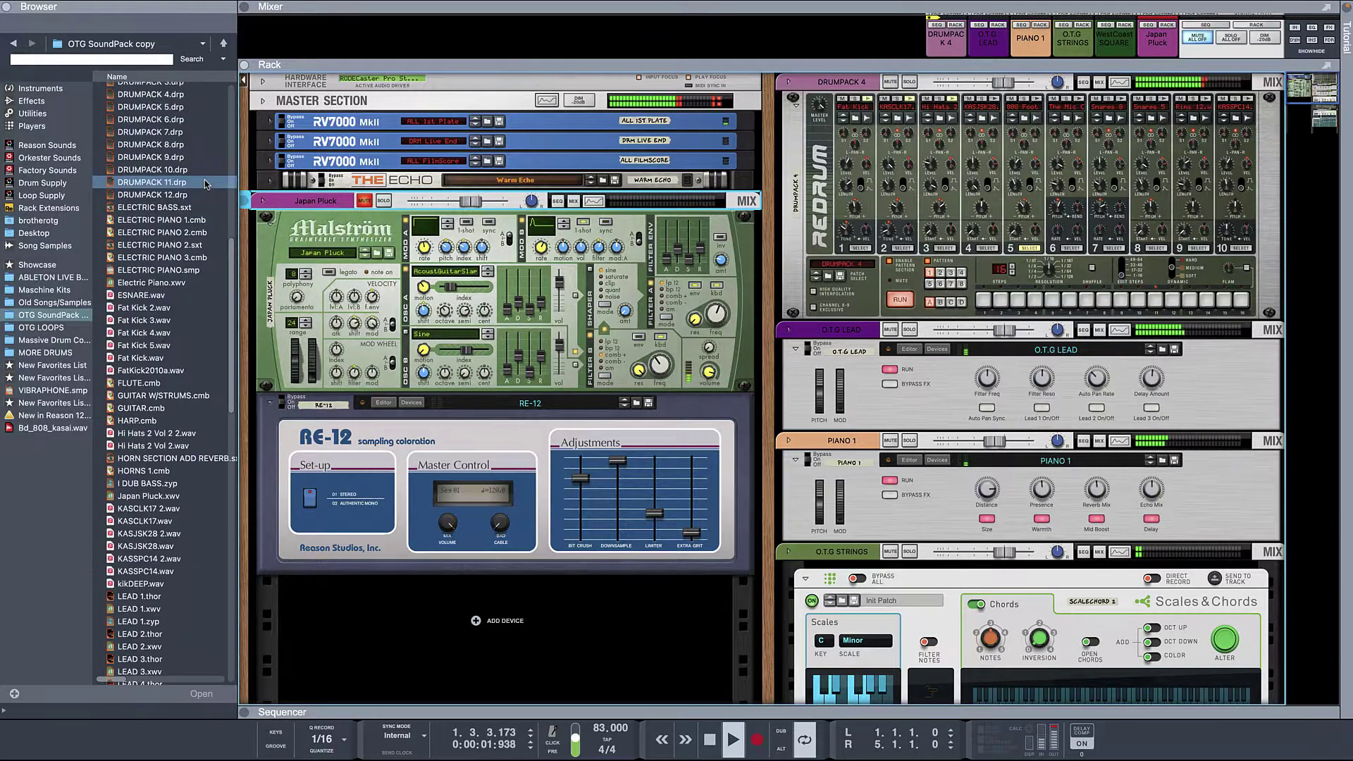
scroll(206, 184, down, 7)
scroll(206, 185, down, 3)
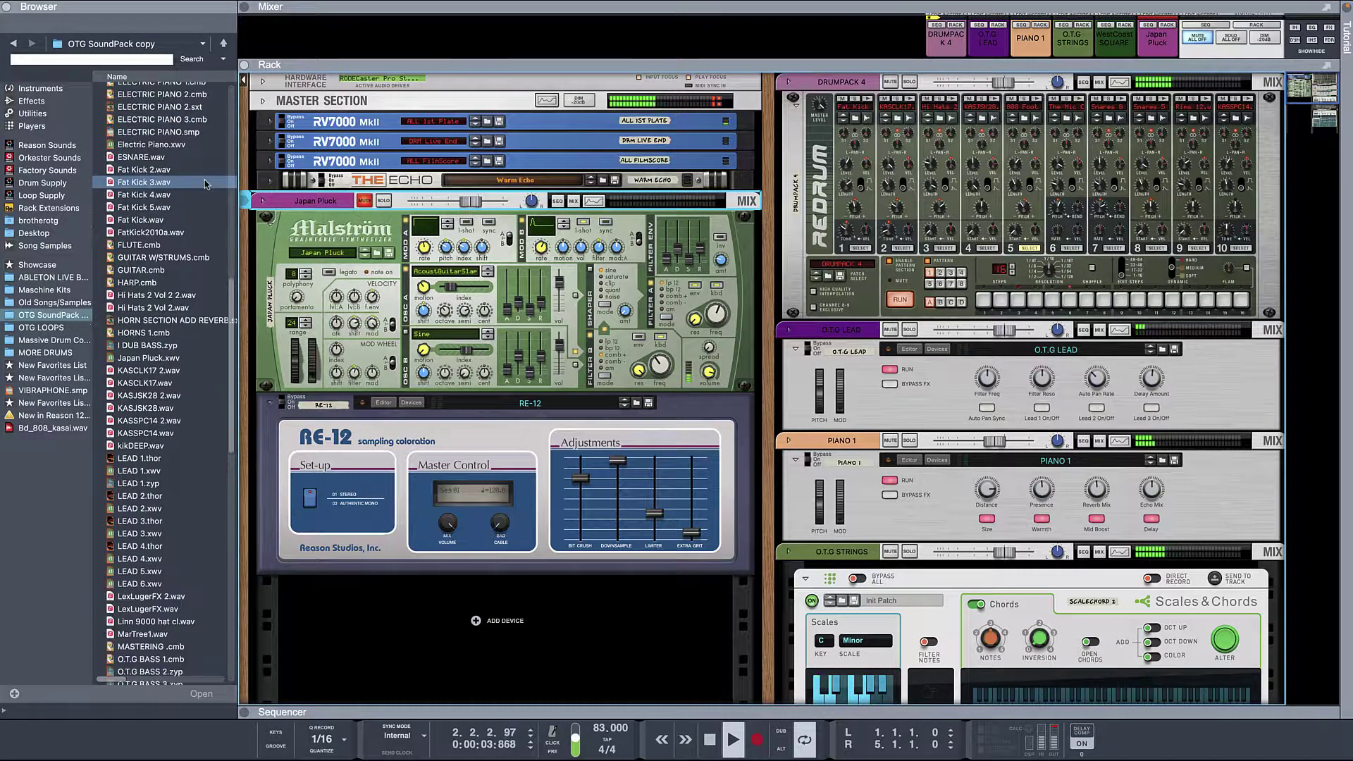
scroll(206, 186, down, 5)
scroll(206, 185, down, 2)
scroll(207, 186, down, 2)
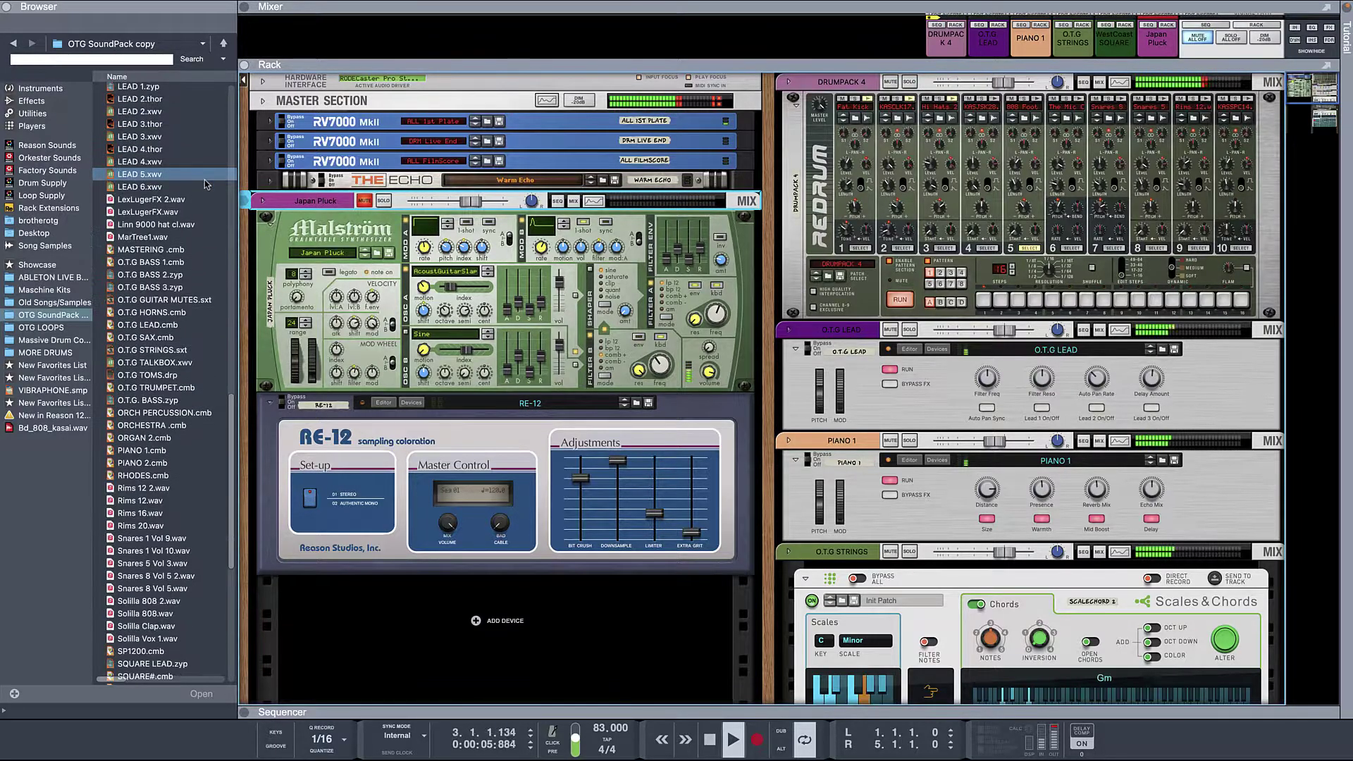
scroll(206, 184, down, 3)
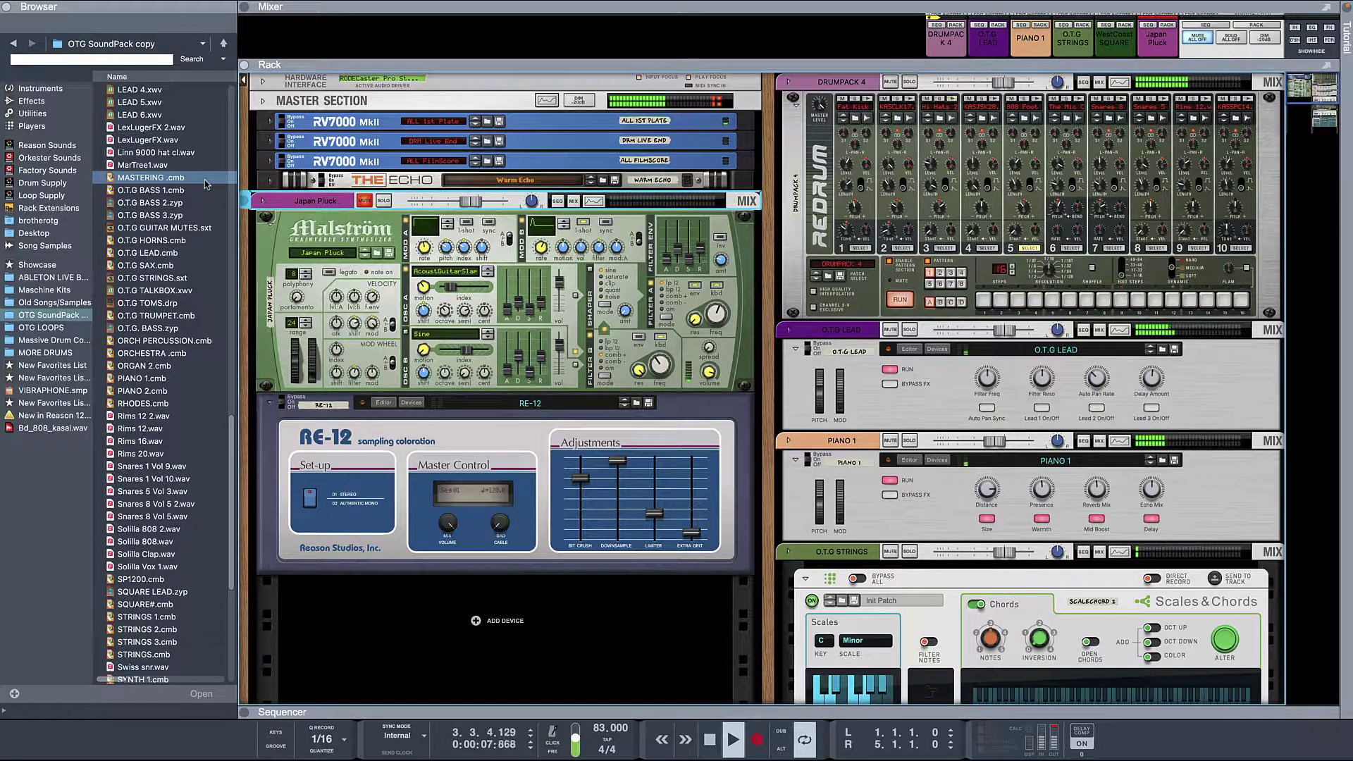
key(Down)
key(Down)
key(Down)
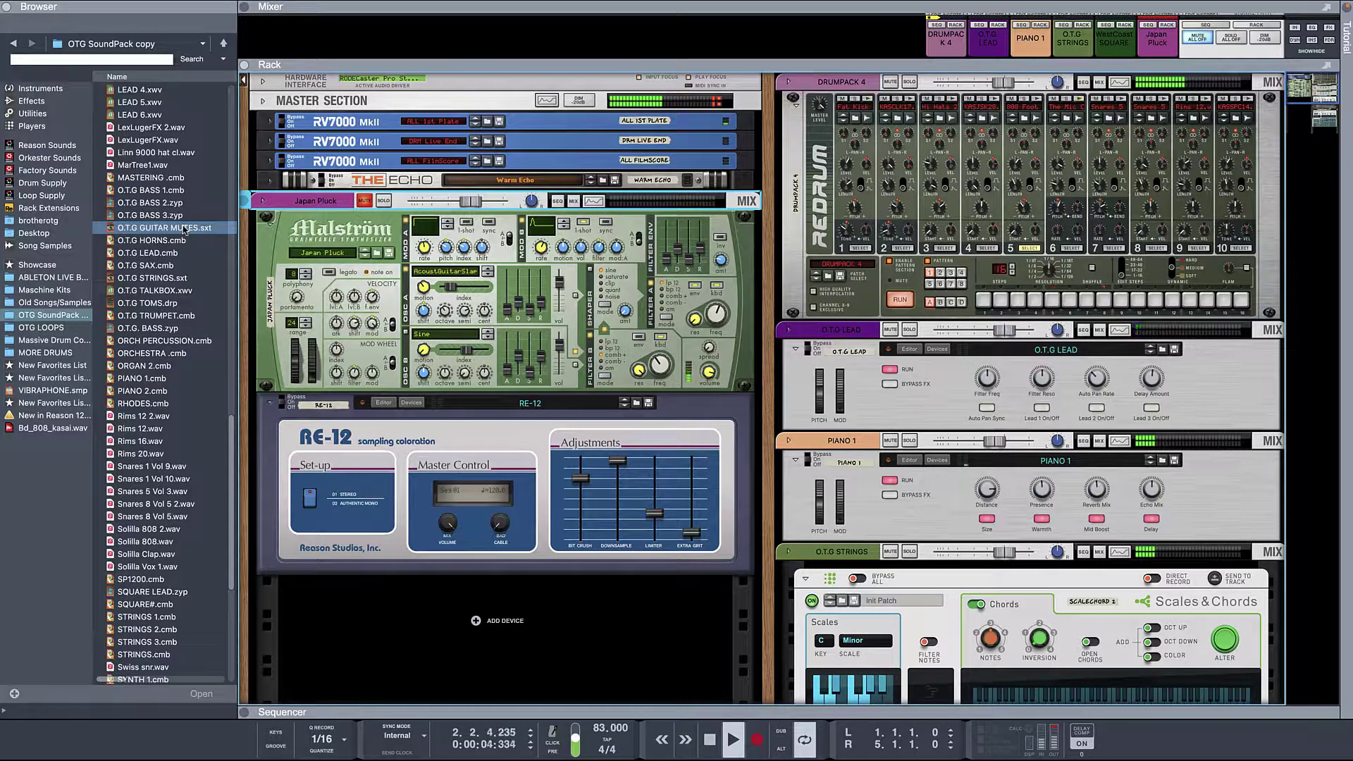
key(Up)
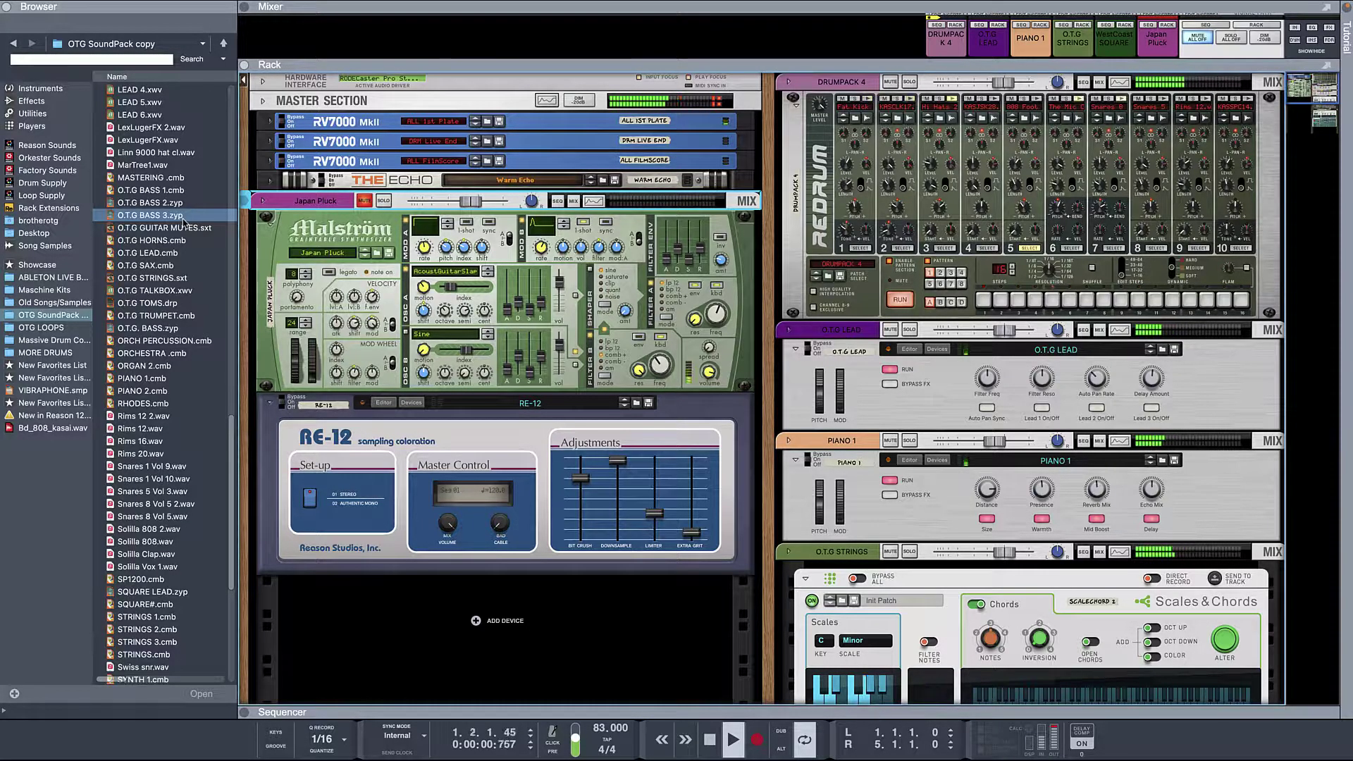
click(183, 228)
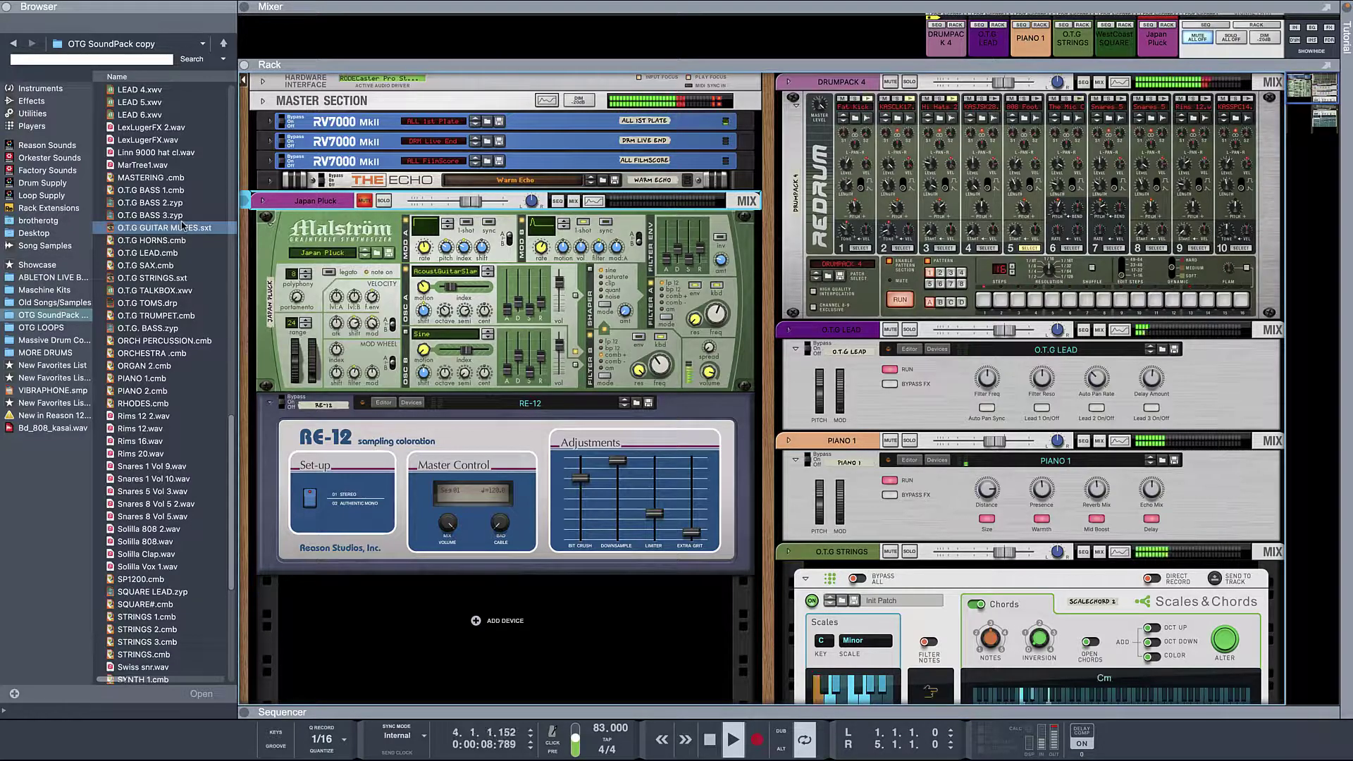
key(Up)
click(180, 204)
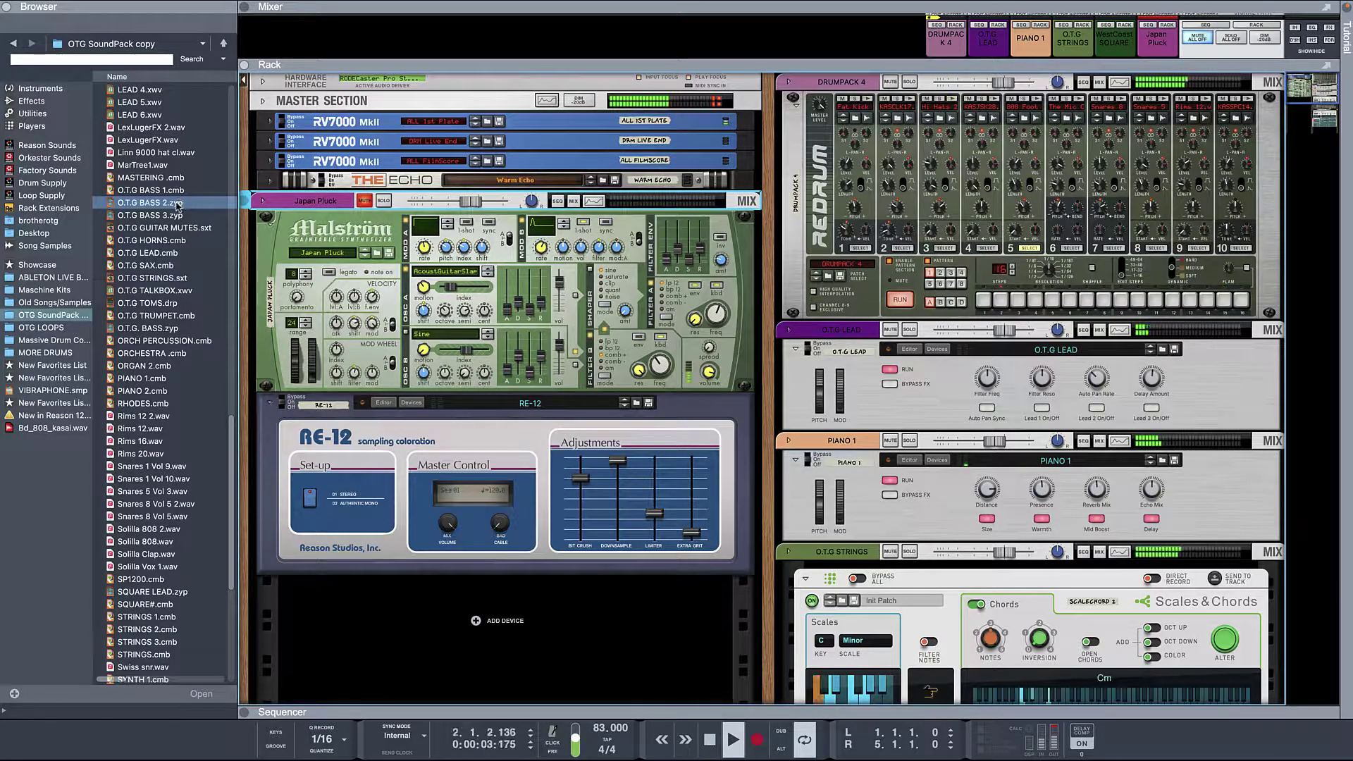
click(174, 214)
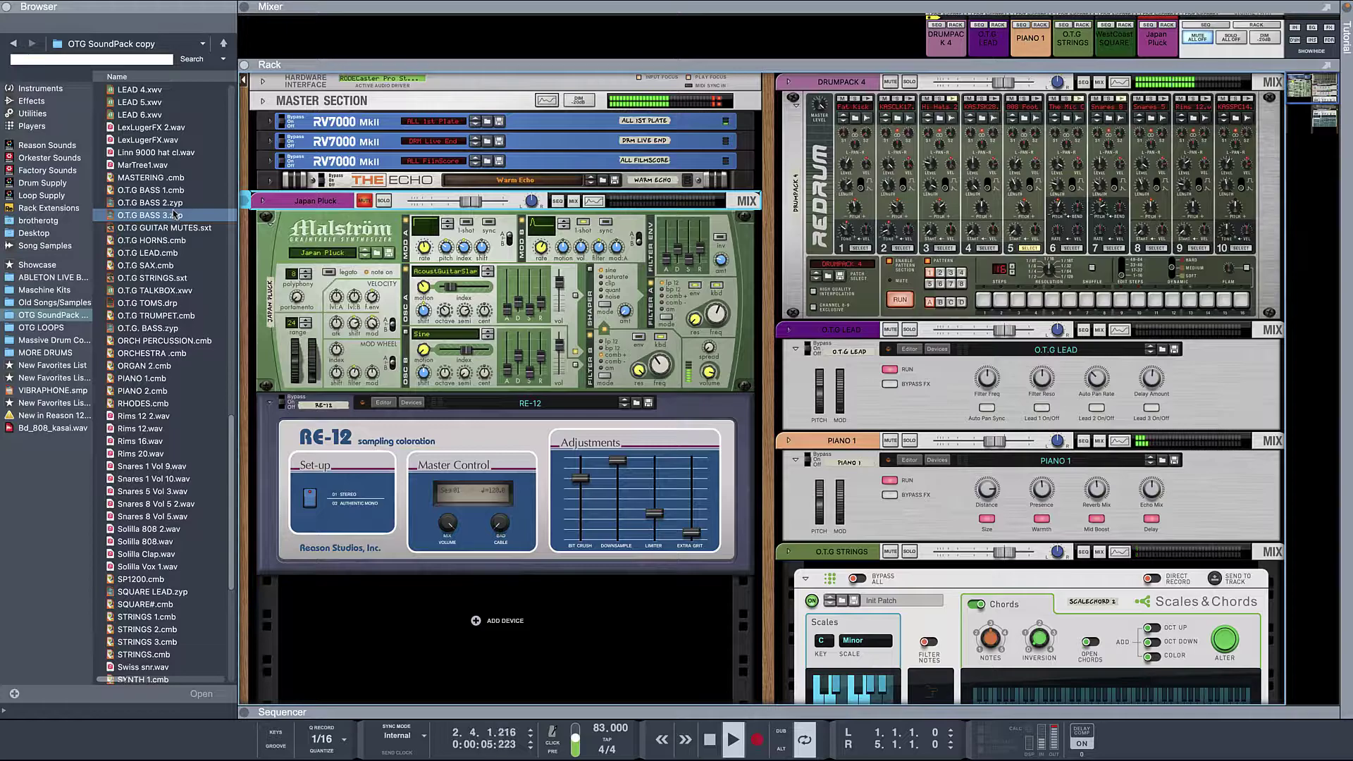
key(Up)
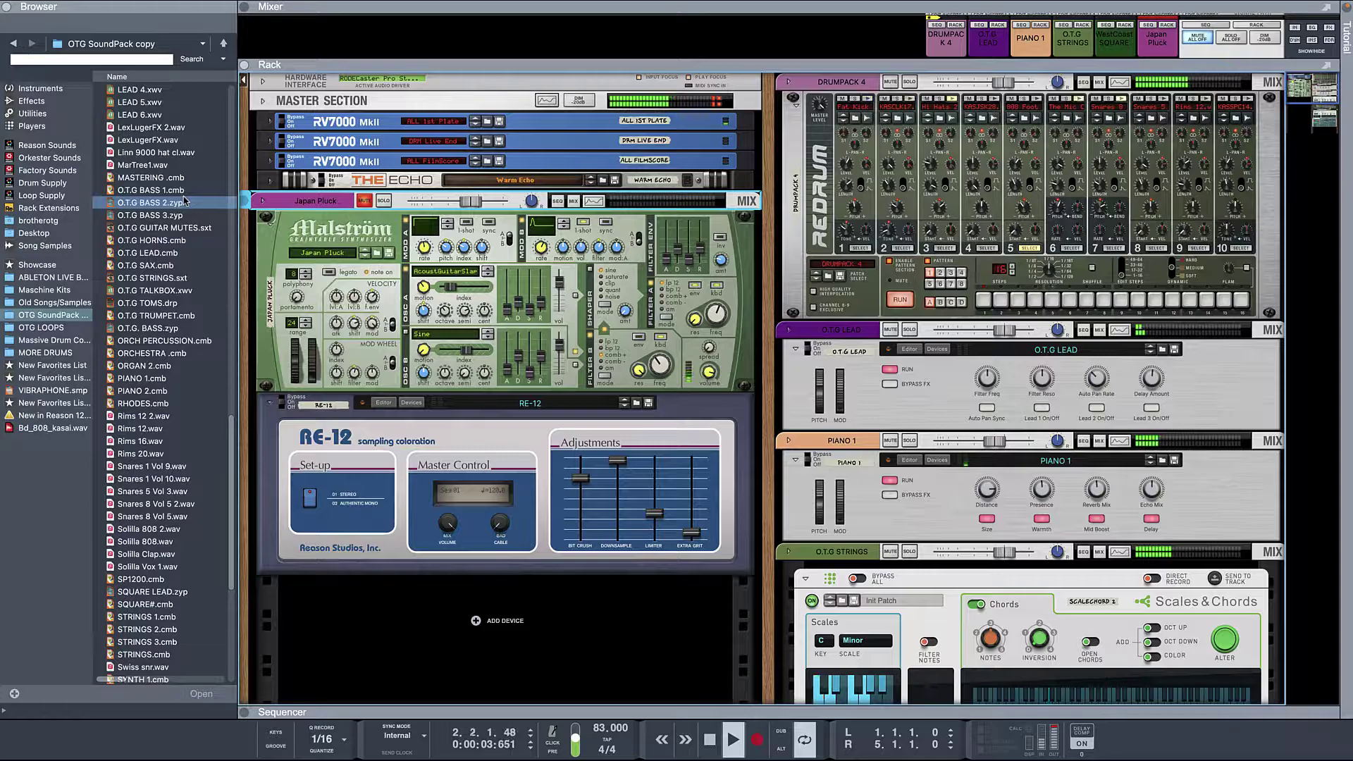
Preview Rims 12 2, PIANO 2 and ORCHESTRA, then load O.T.G STRINGS onto the strings track.
click(124, 420)
click(133, 392)
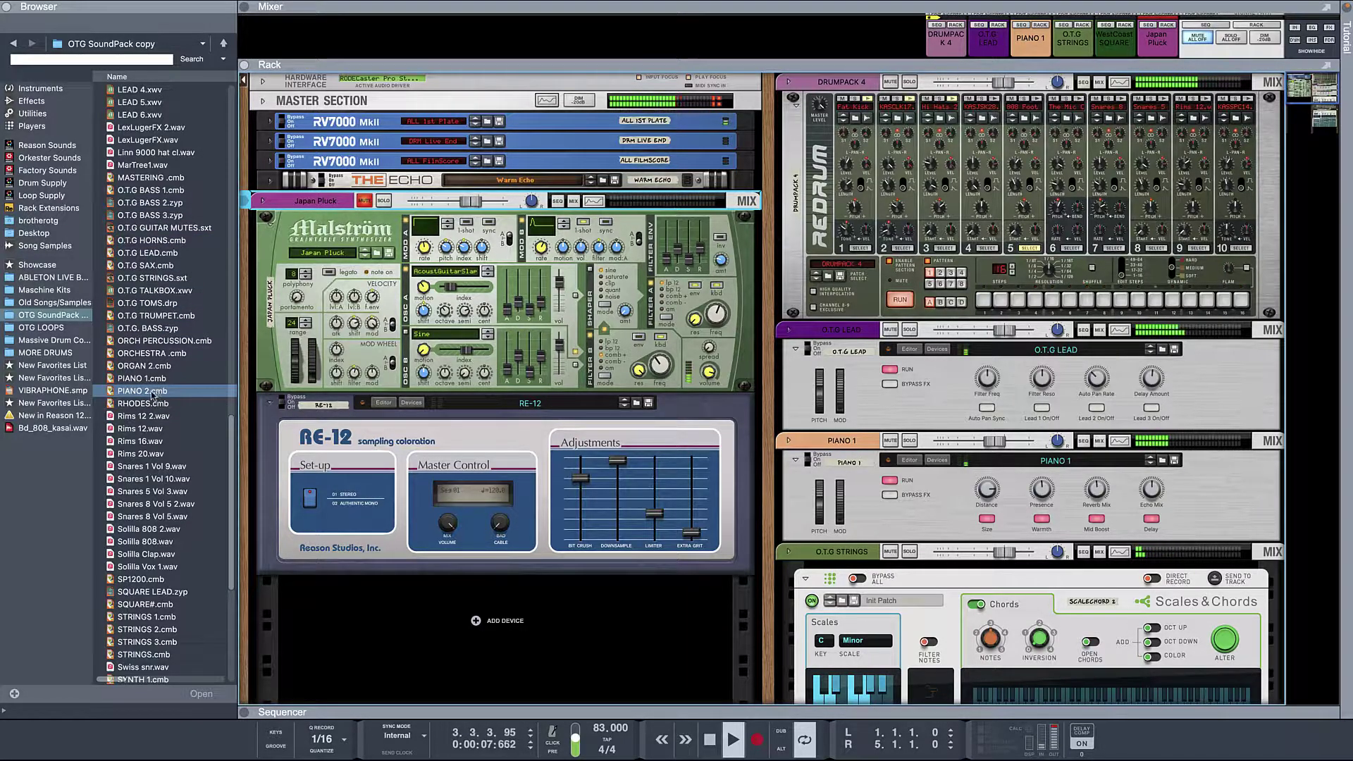
click(159, 354)
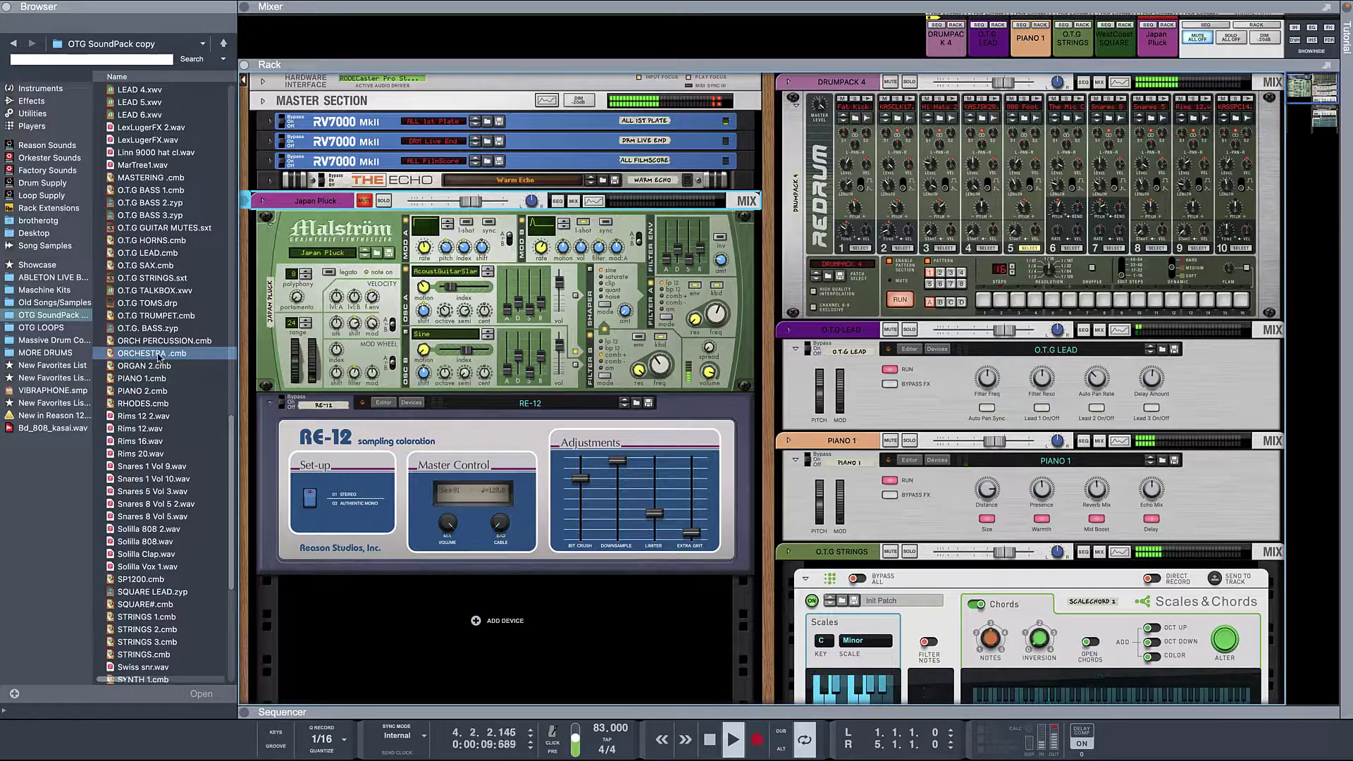
drag(148, 277, 955, 577)
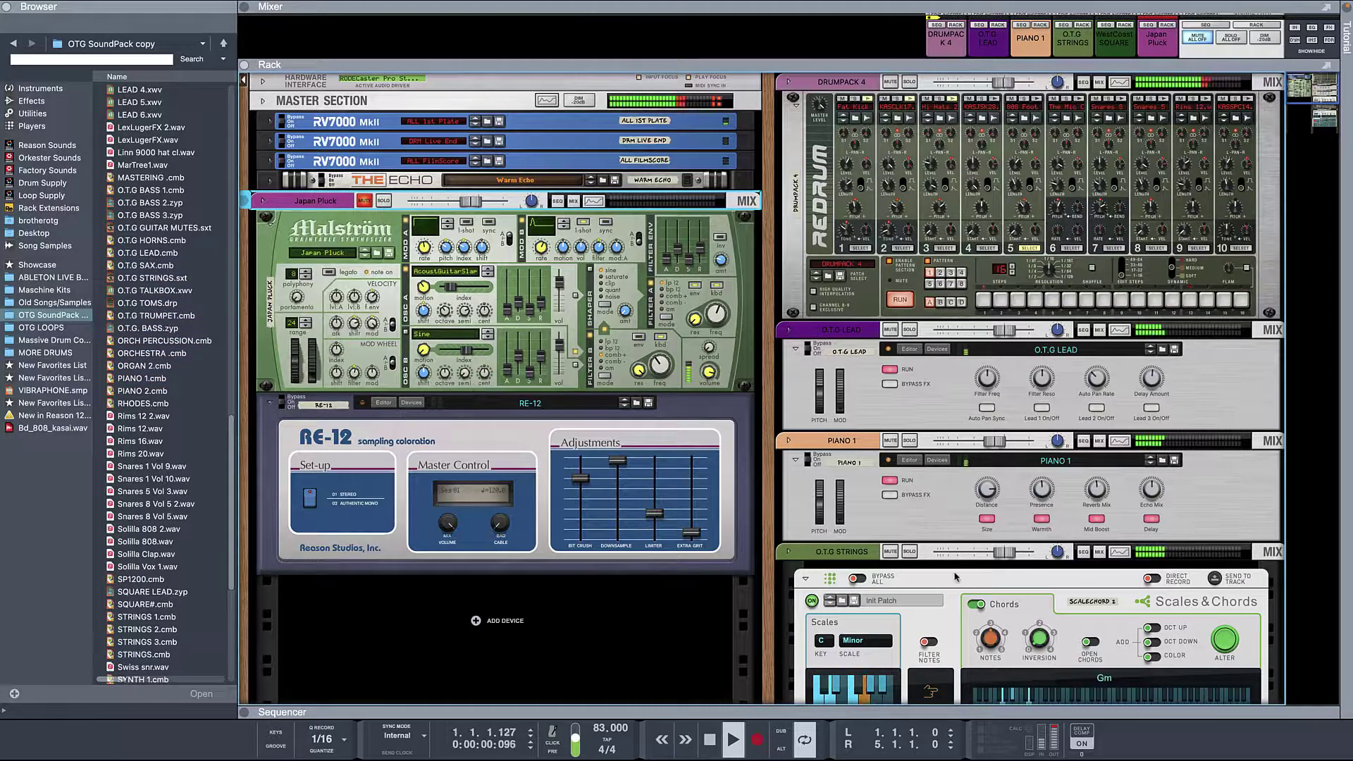
scroll(992, 594, up, 2)
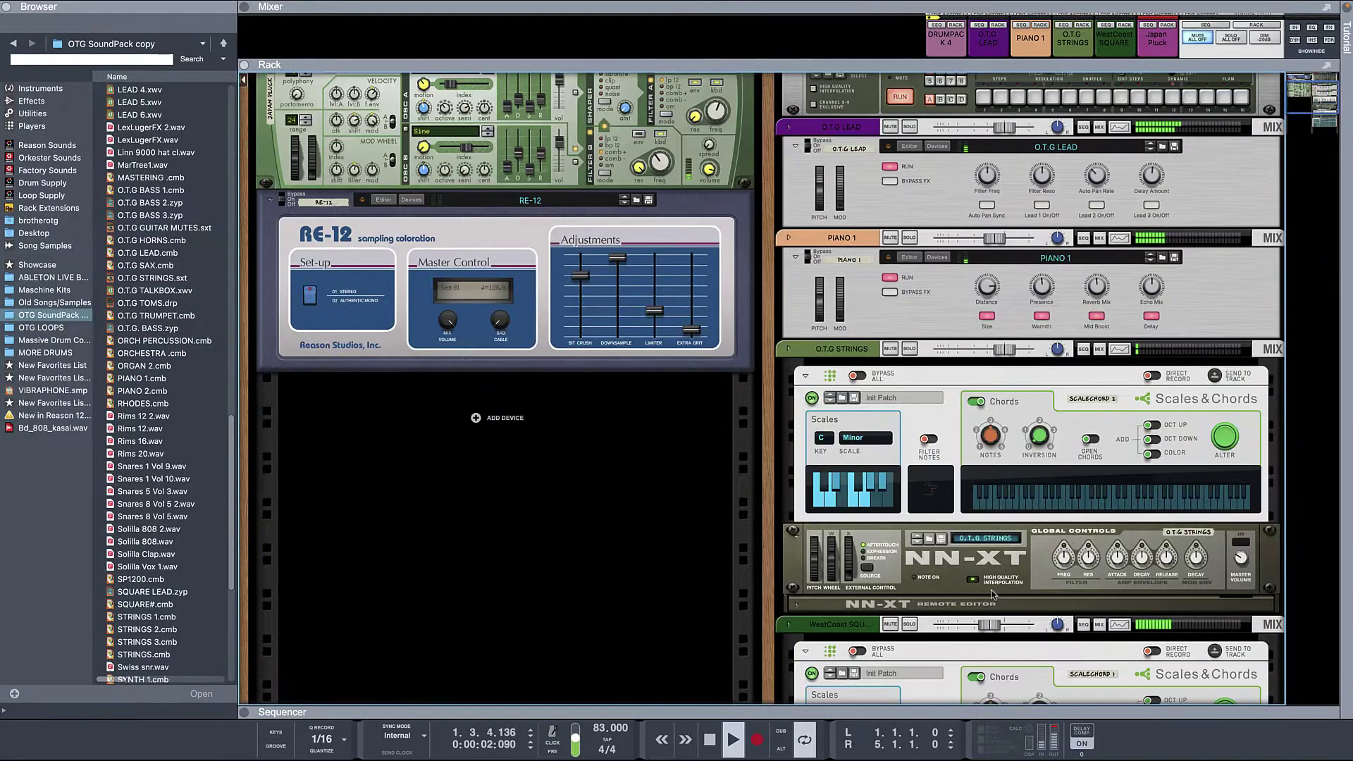
scroll(559, 269, up, 4)
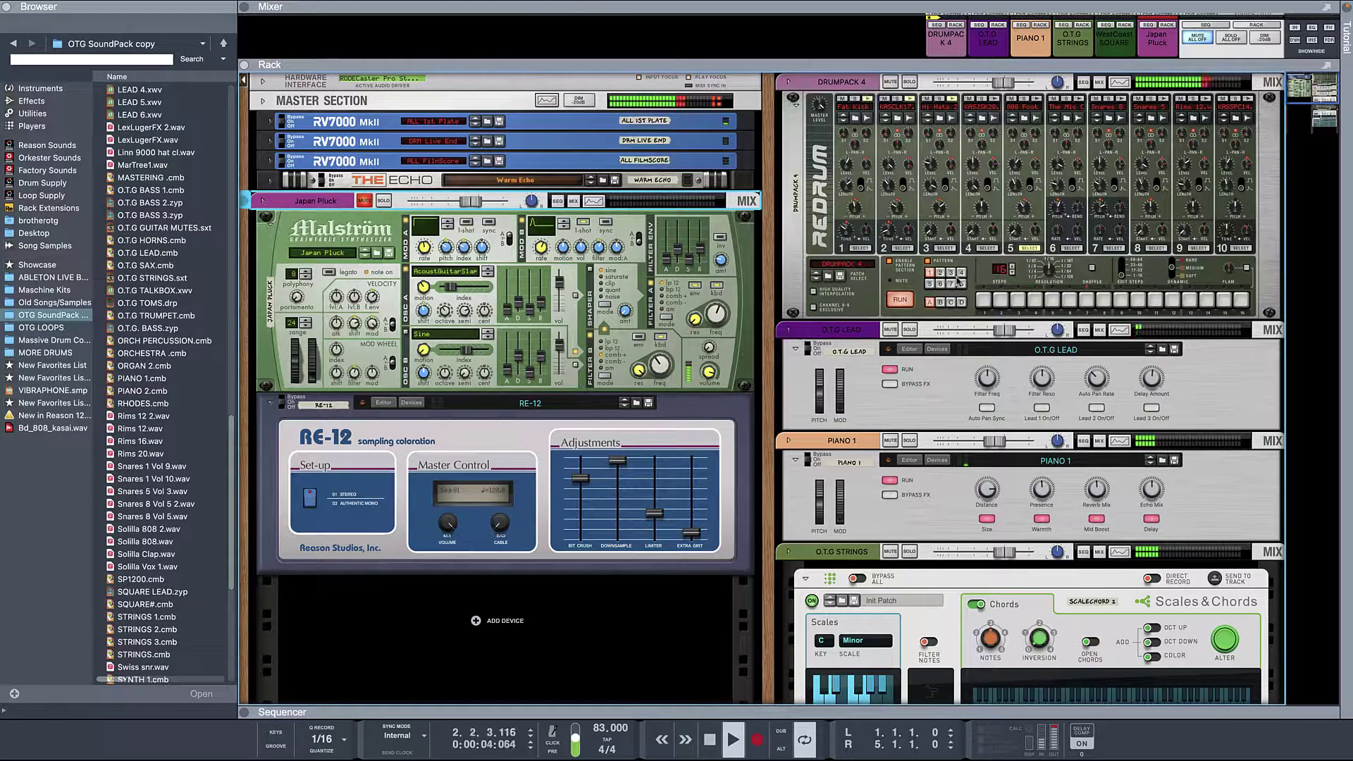
Select the DRUMPACK 4 Redrum, then the Japan Pluck Malström as the browser target.
click(819, 191)
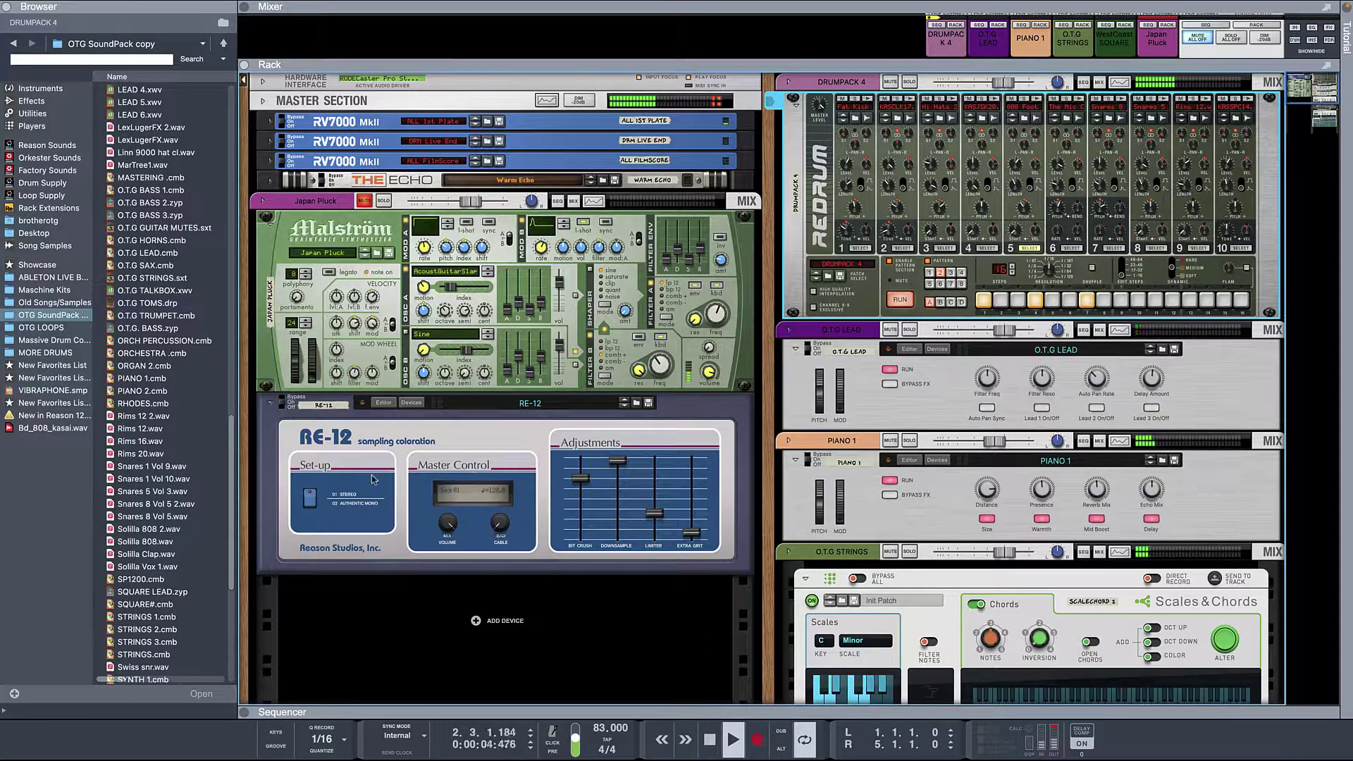
click(423, 320)
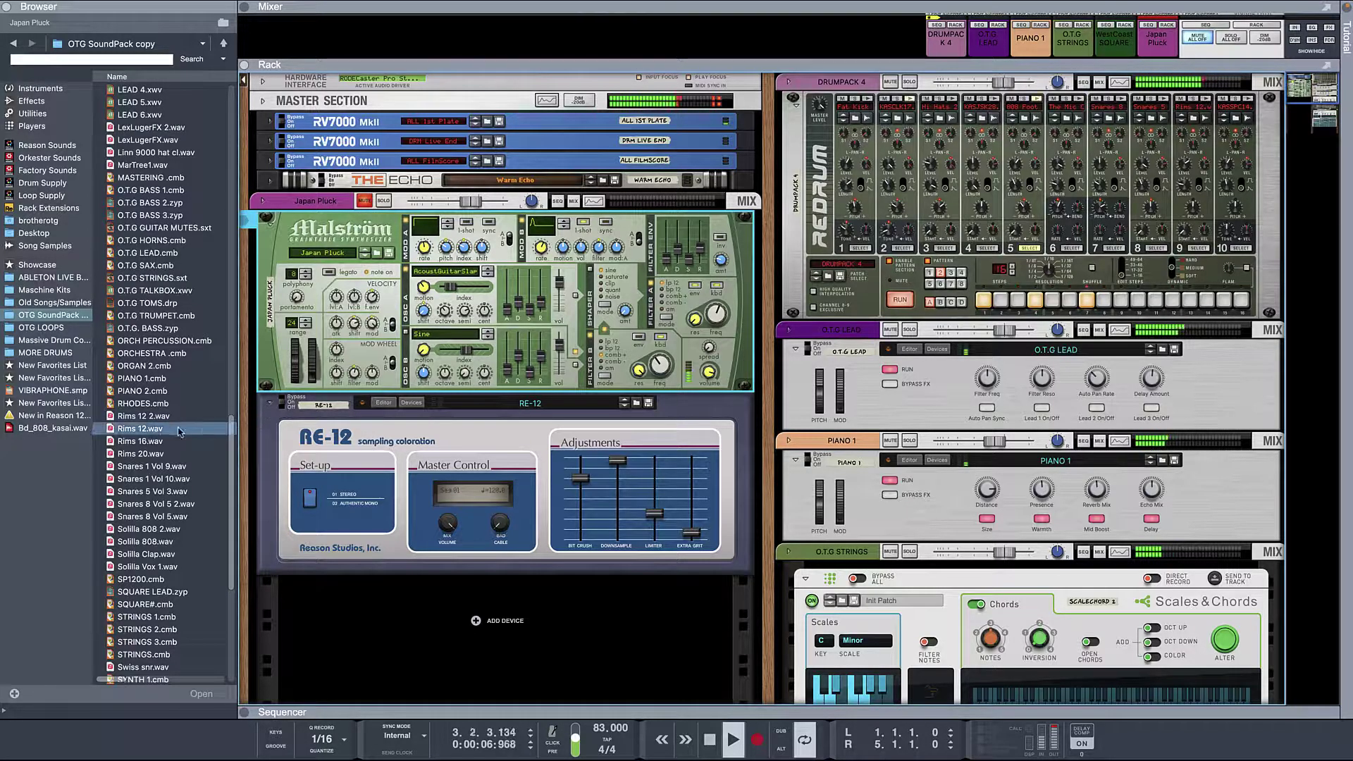
scroll(195, 309, up, 5)
scroll(195, 309, up, 5)
scroll(194, 309, up, 5)
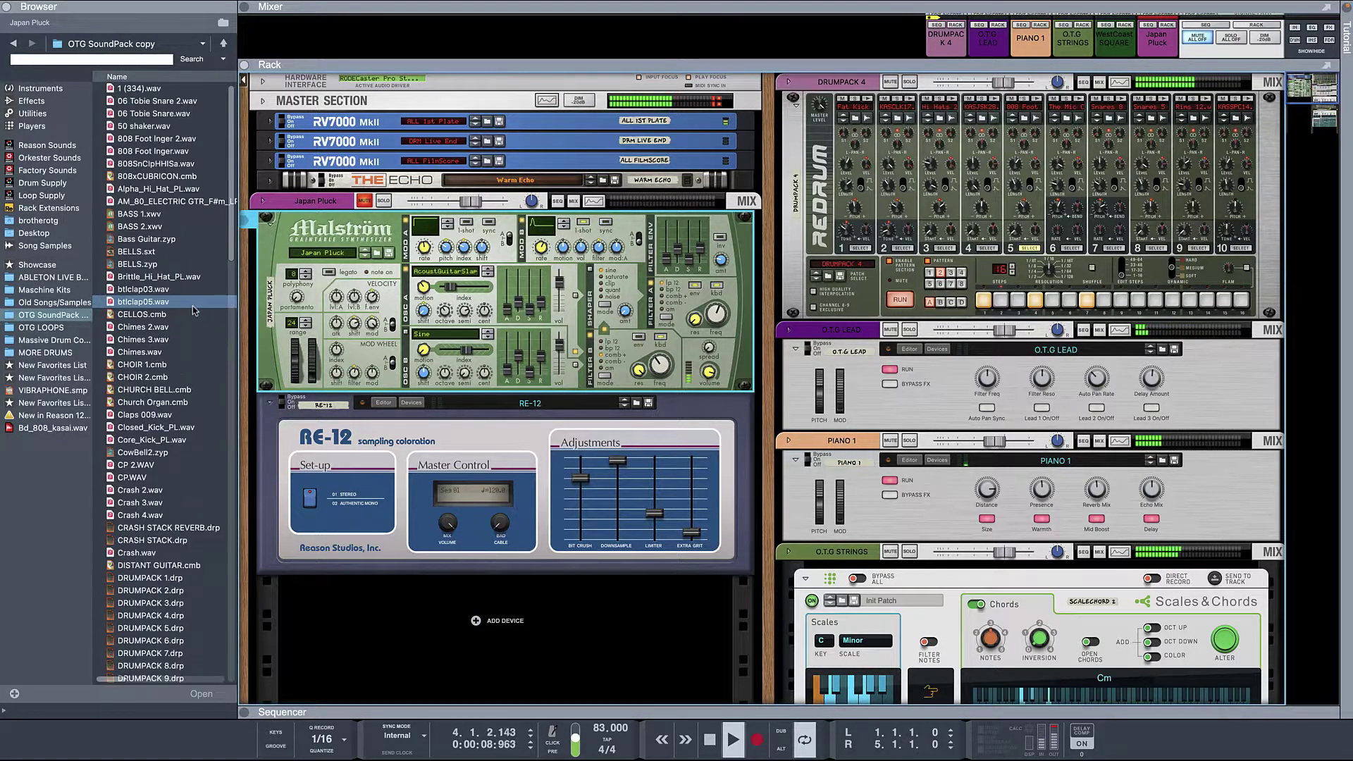
scroll(195, 309, down, 4)
scroll(196, 308, down, 4)
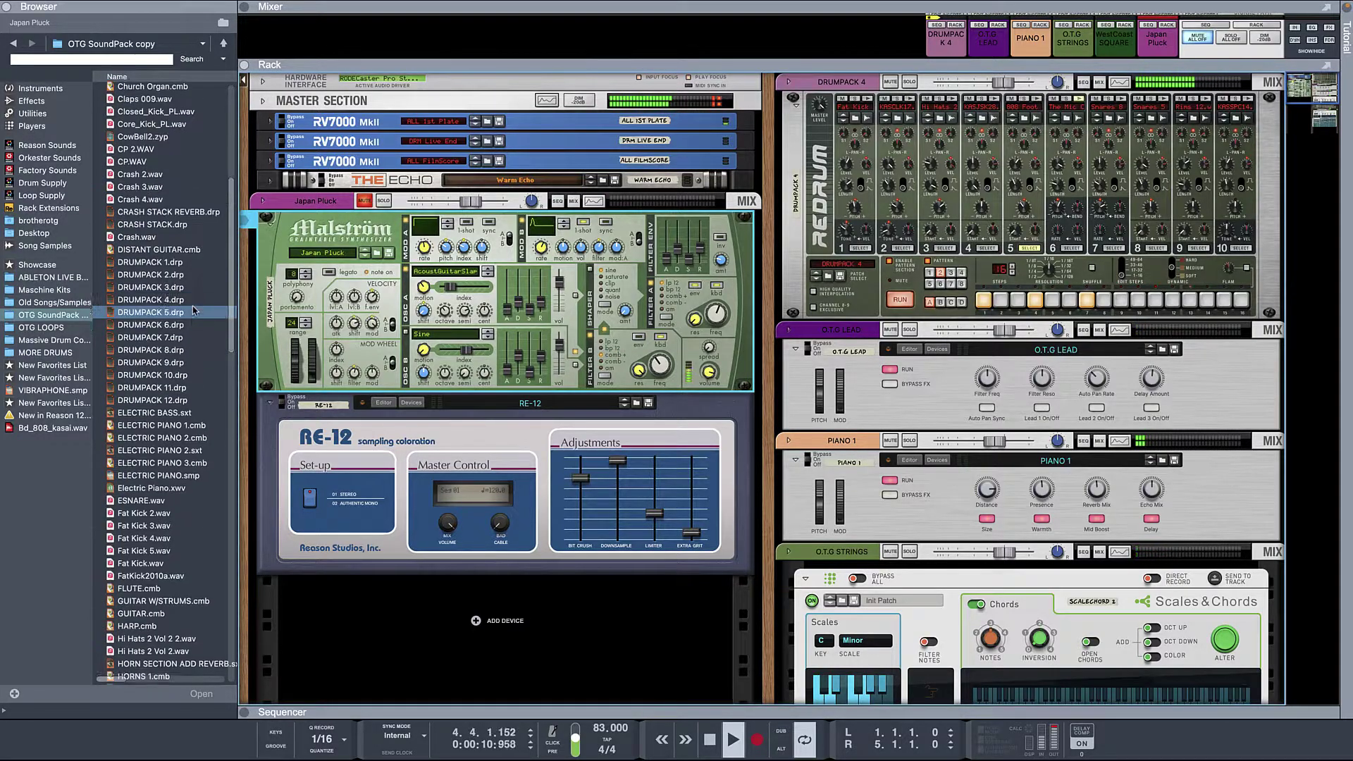
scroll(192, 311, down, 2)
scroll(190, 313, down, 1)
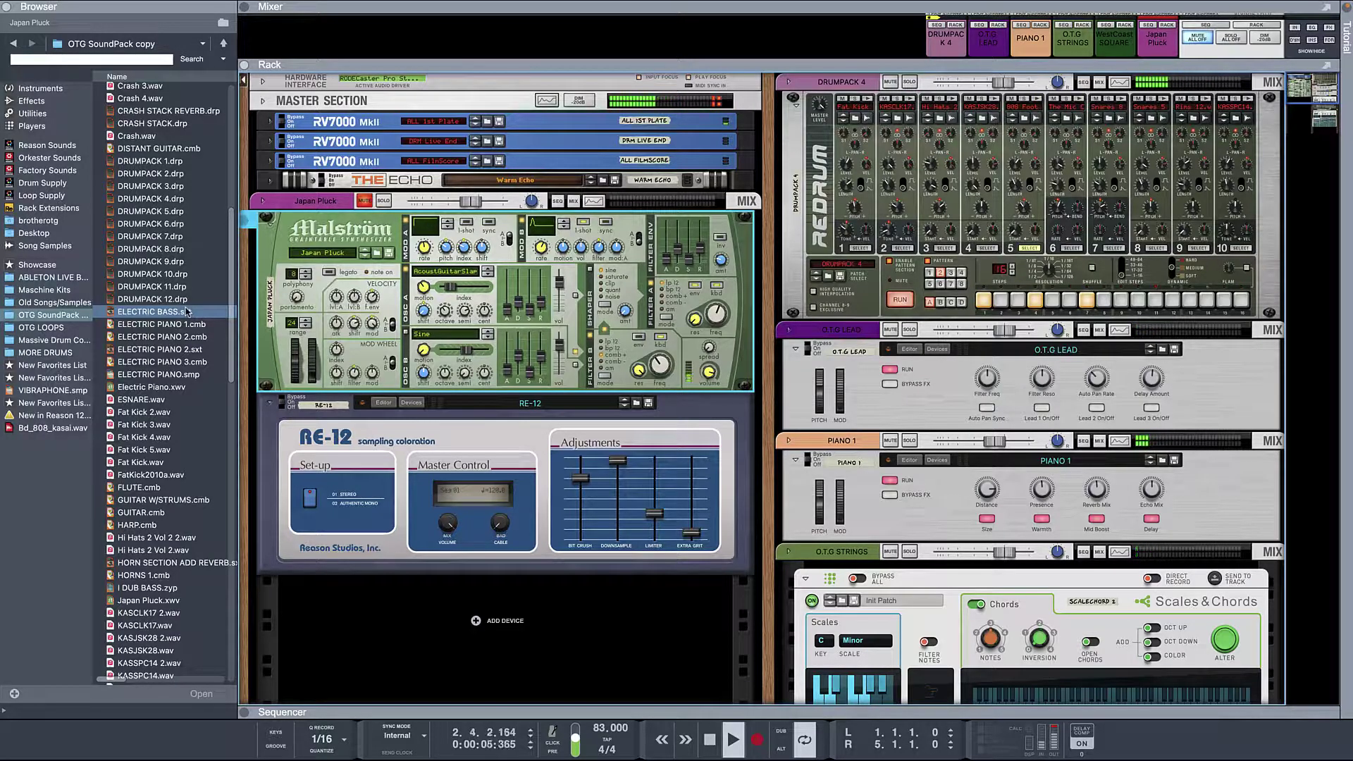
scroll(187, 312, down, 1)
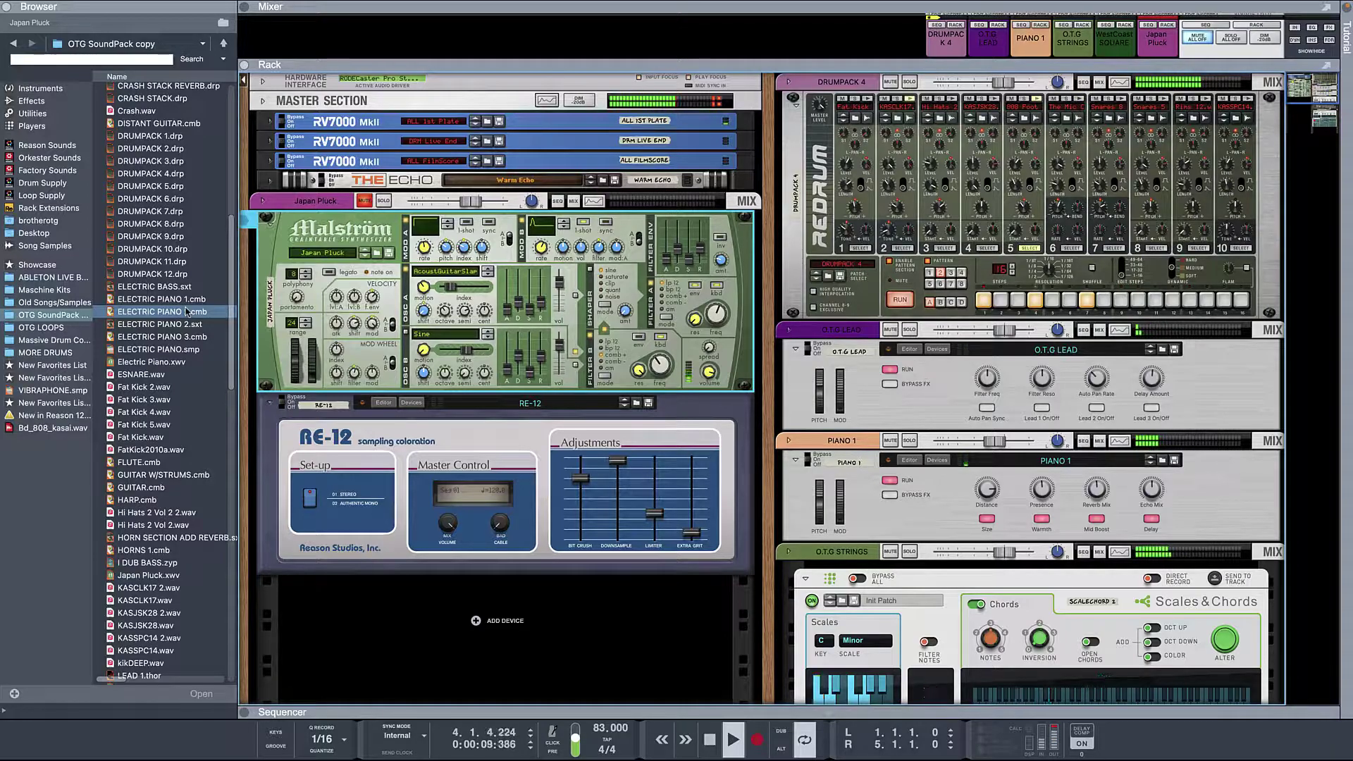
scroll(186, 312, up, 1)
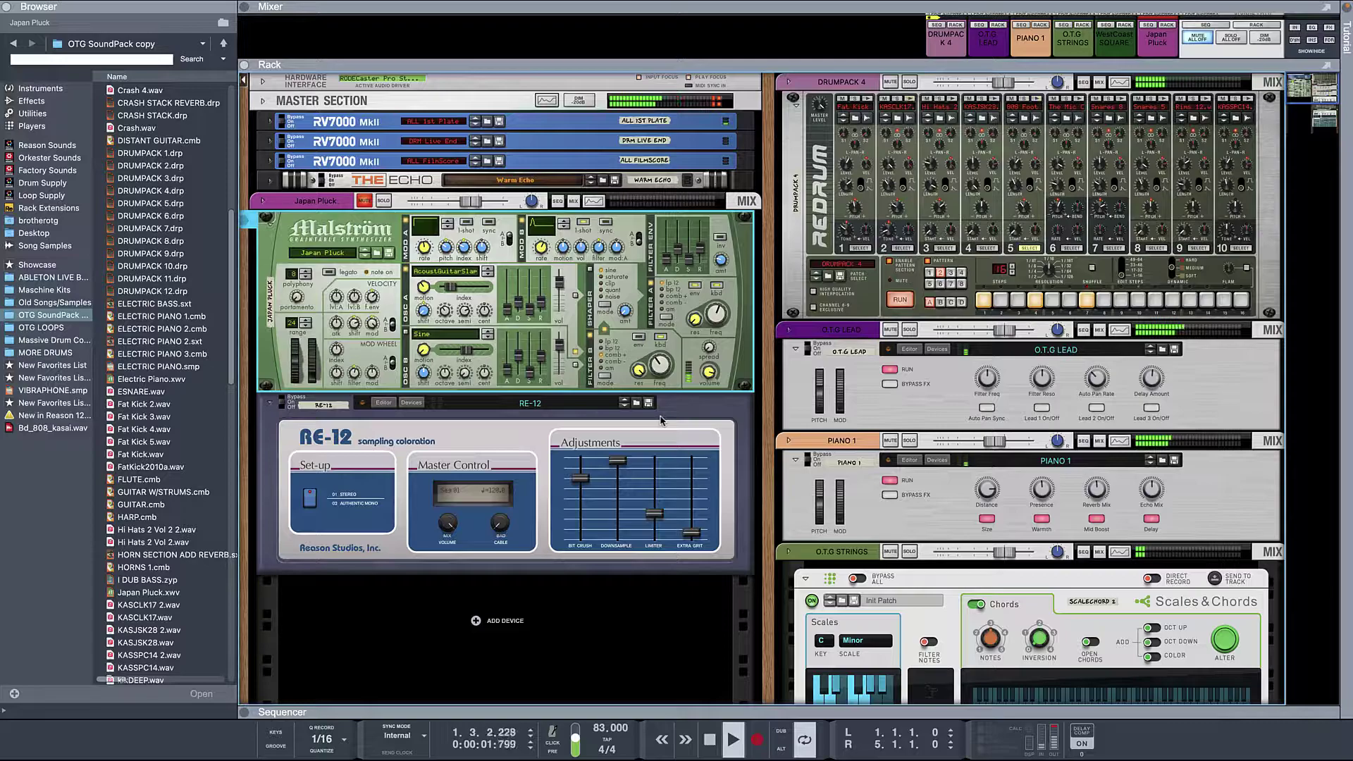
Switch the main area to the full mixer with F5.
key(F5)
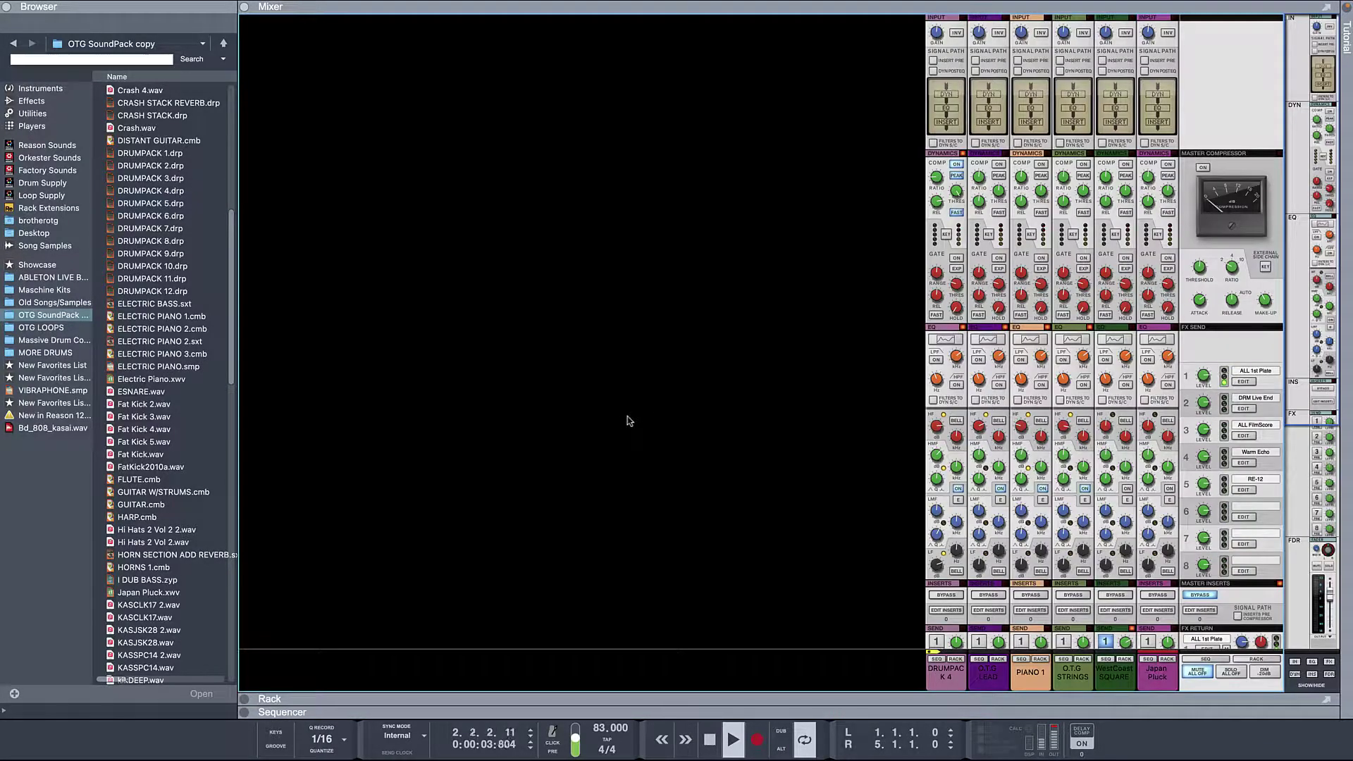
scroll(1137, 435, down, 5)
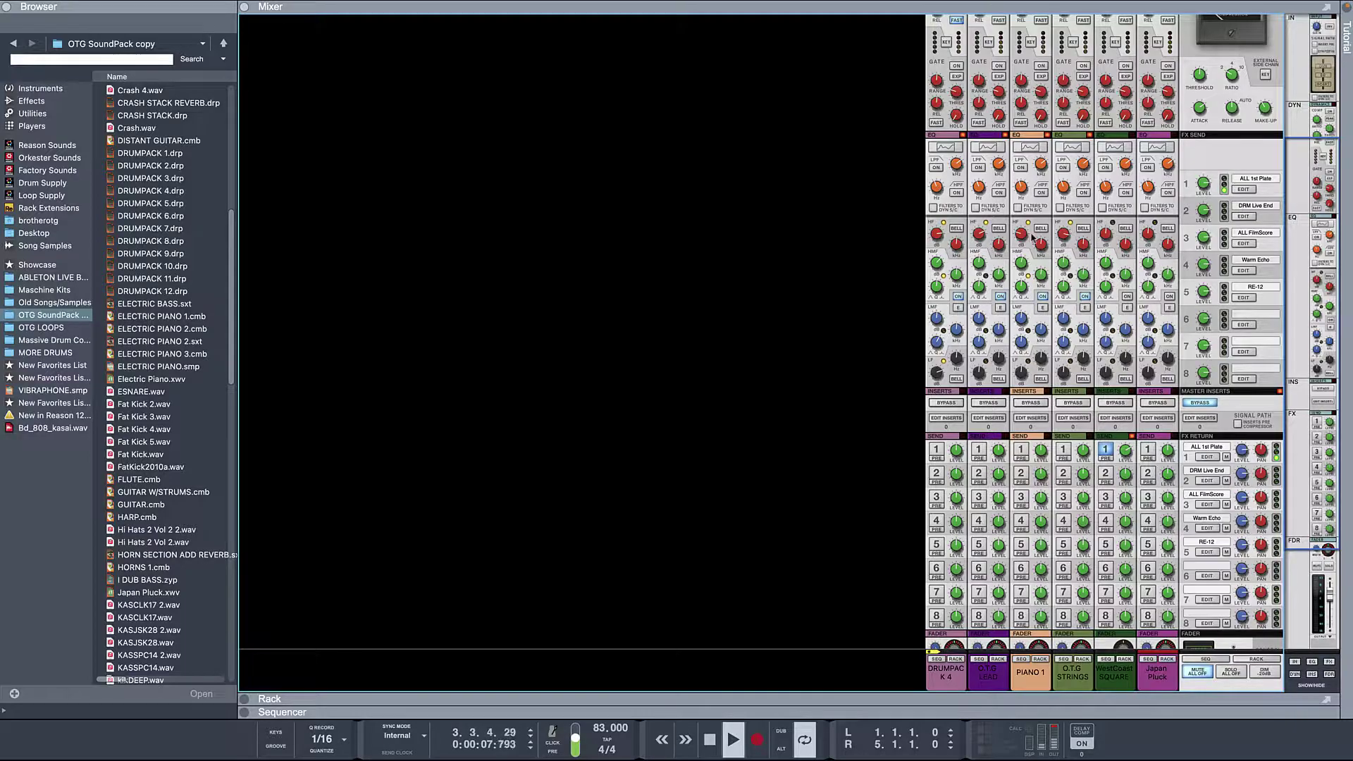
scroll(1122, 478, down, 4)
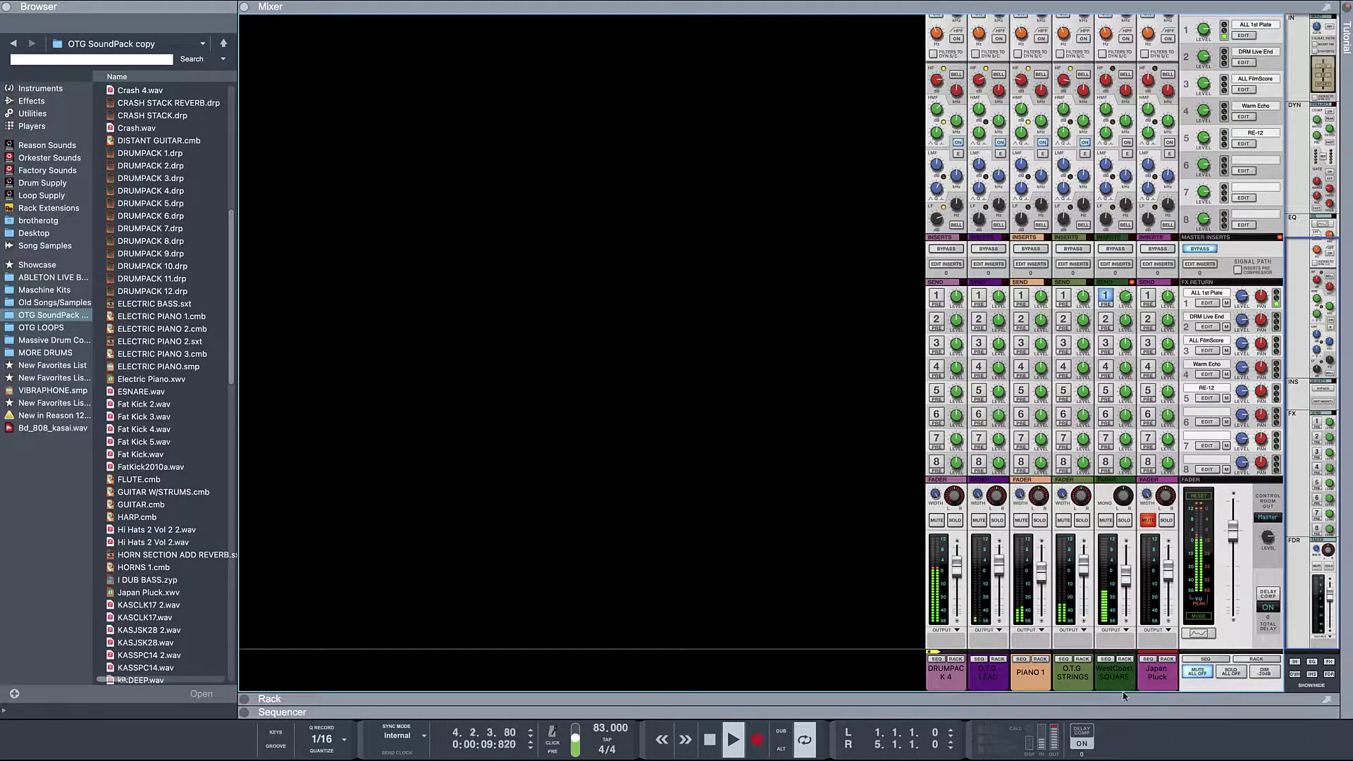
scroll(939, 424, up, 2)
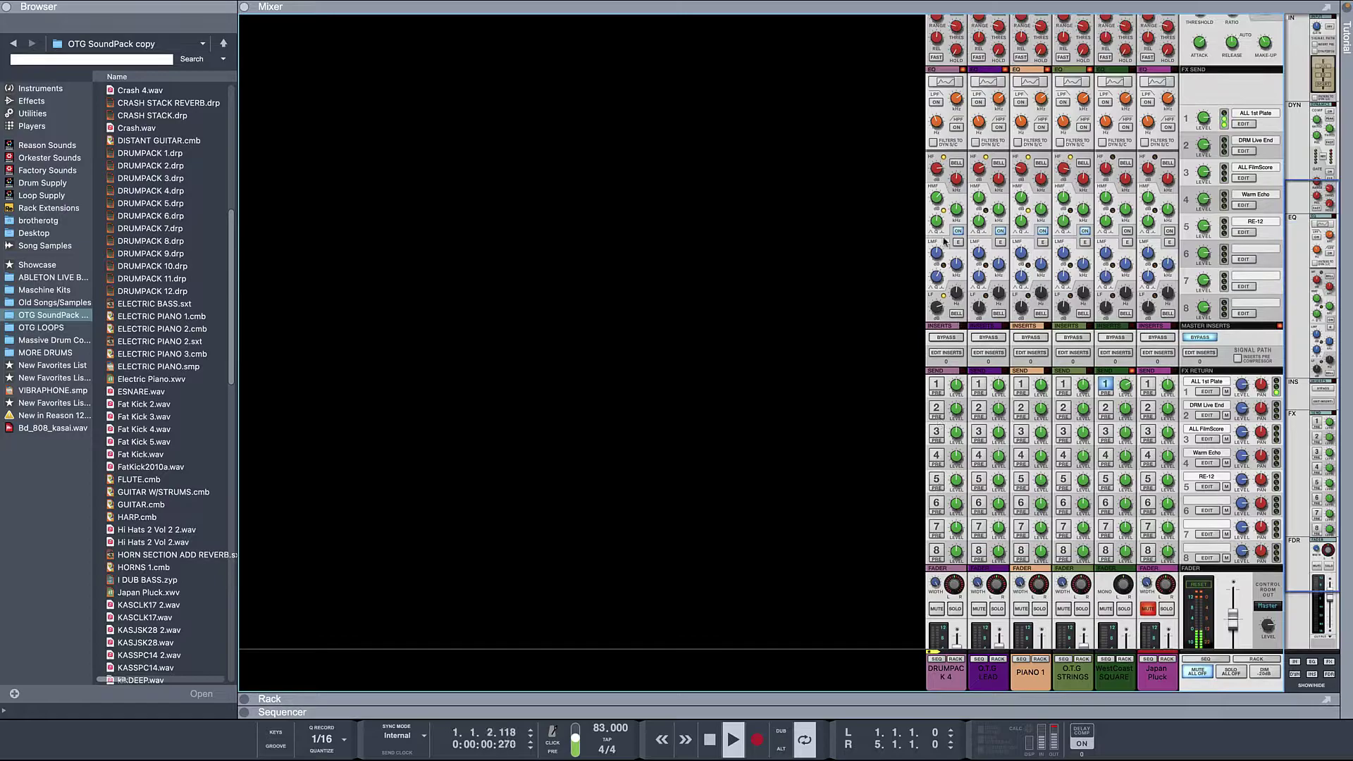
mouse_move(937, 167)
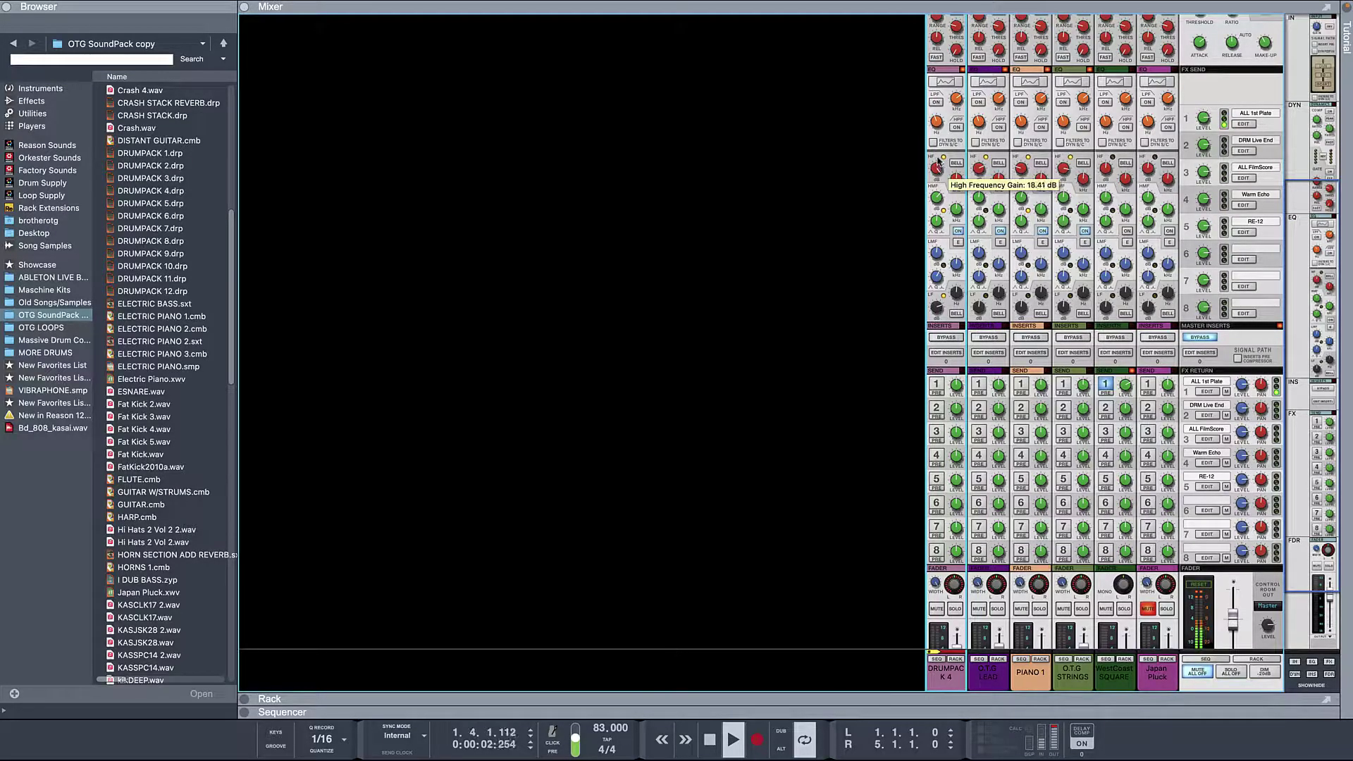
Cut the DRUMPACK 4 channel's high-frequency EQ gain down to 9.52 dB.
drag(937, 167, 937, 173)
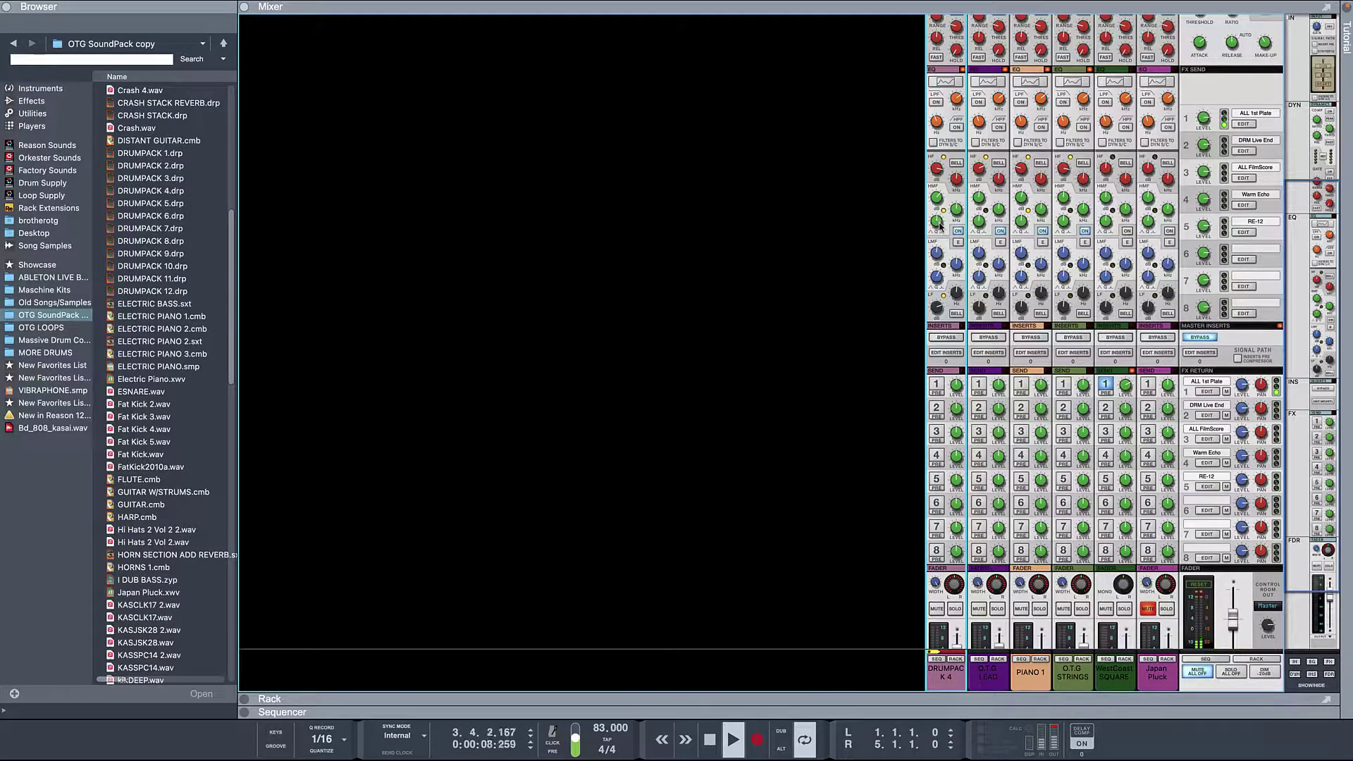
mouse_move(938, 200)
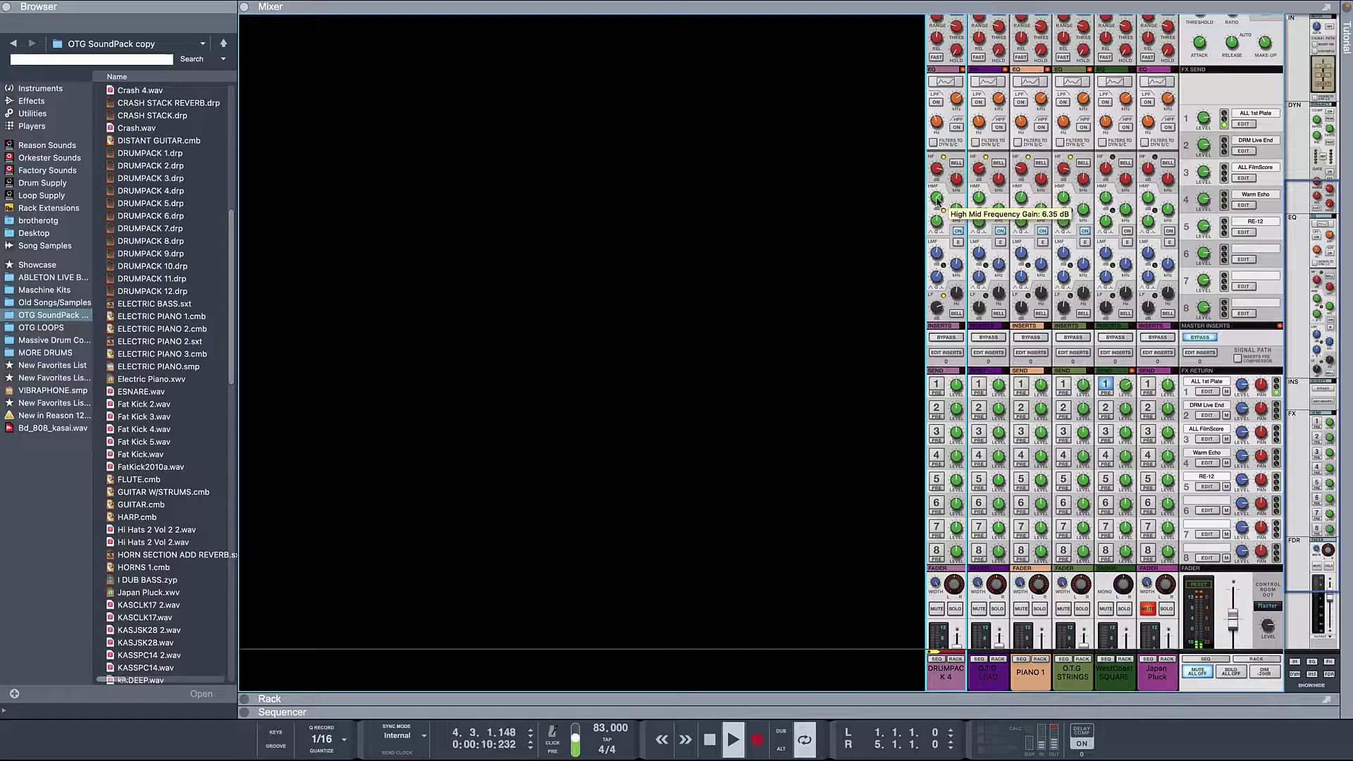
drag(941, 182, 940, 177)
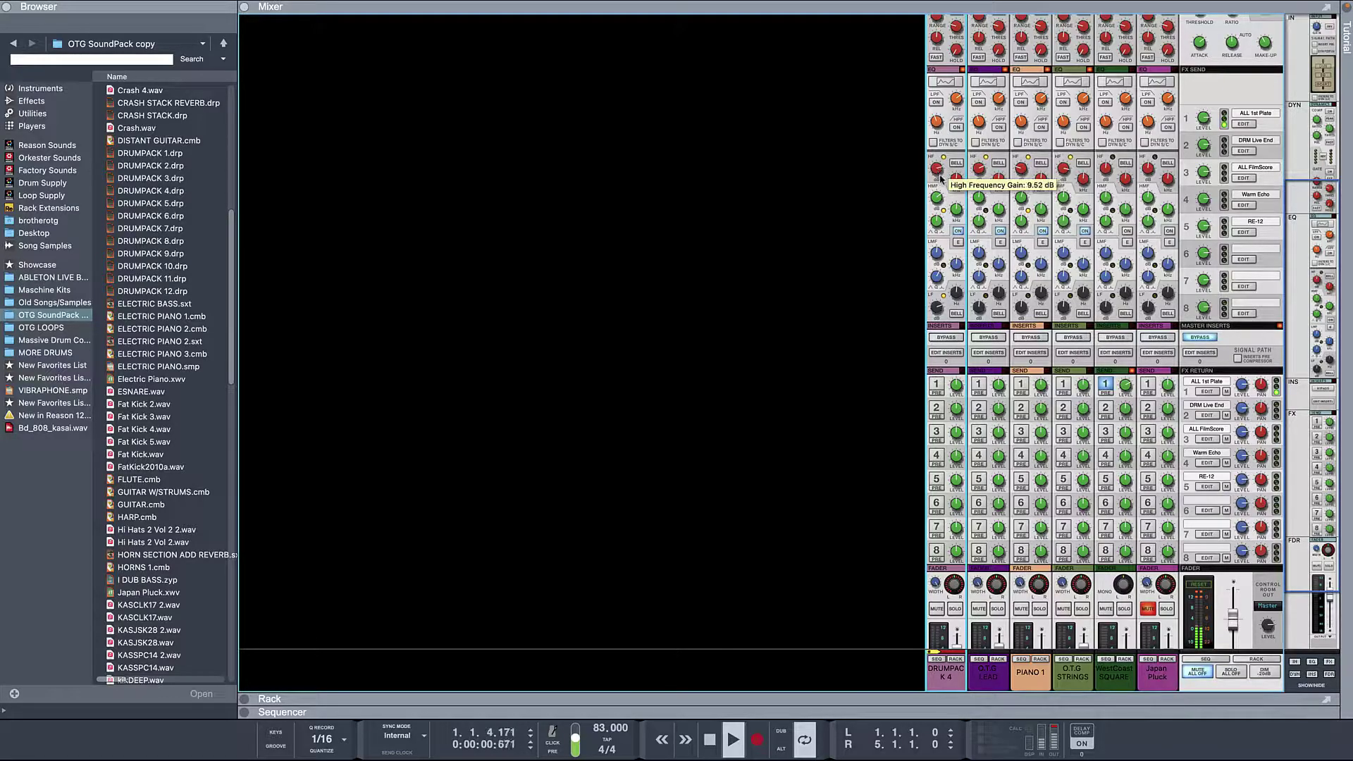